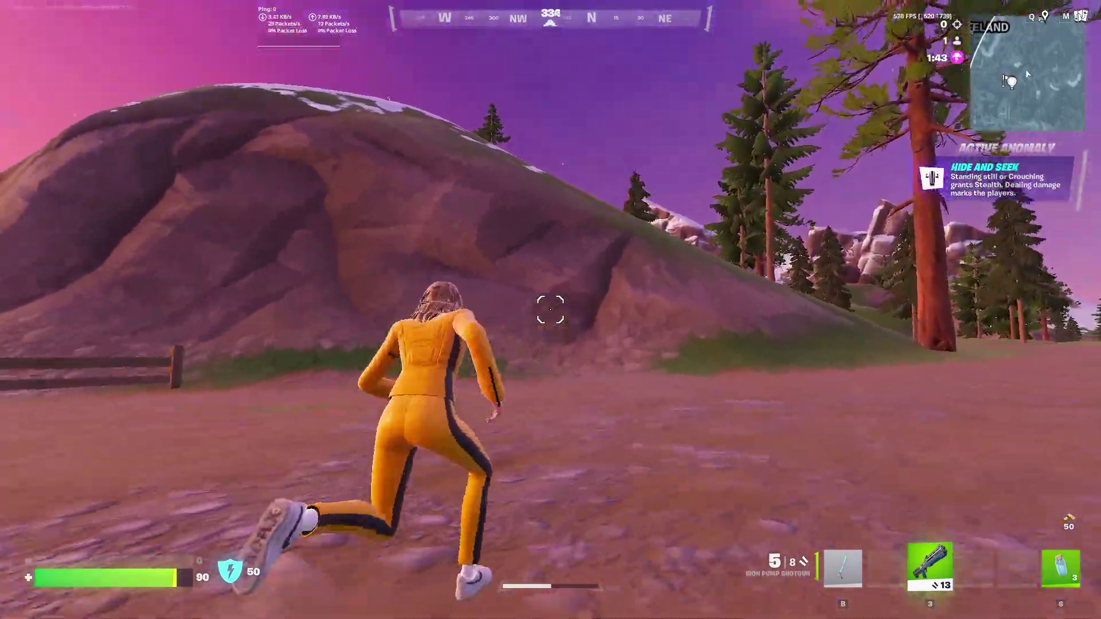
{"action": "key", "text": "w"}
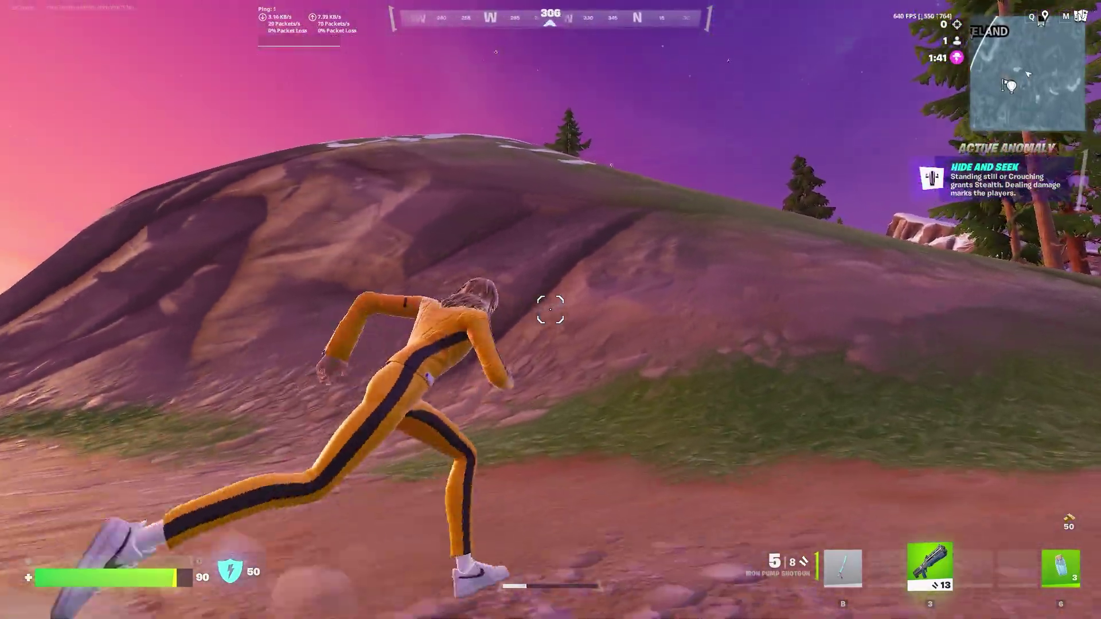
{"action": "key", "text": "w"}
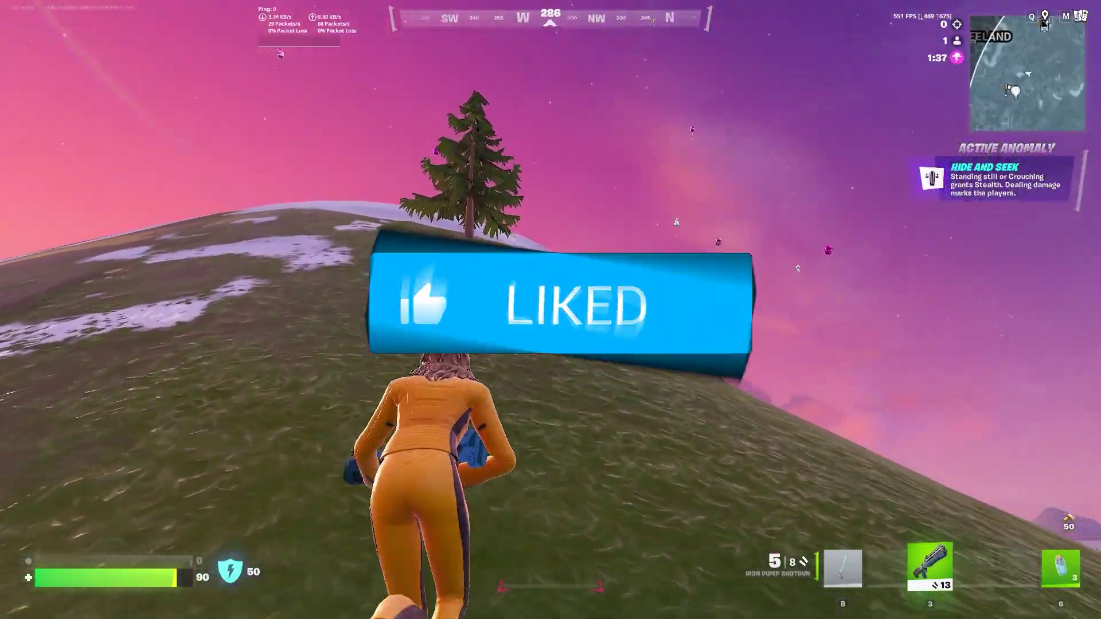
{"action": "key", "text": "w"}
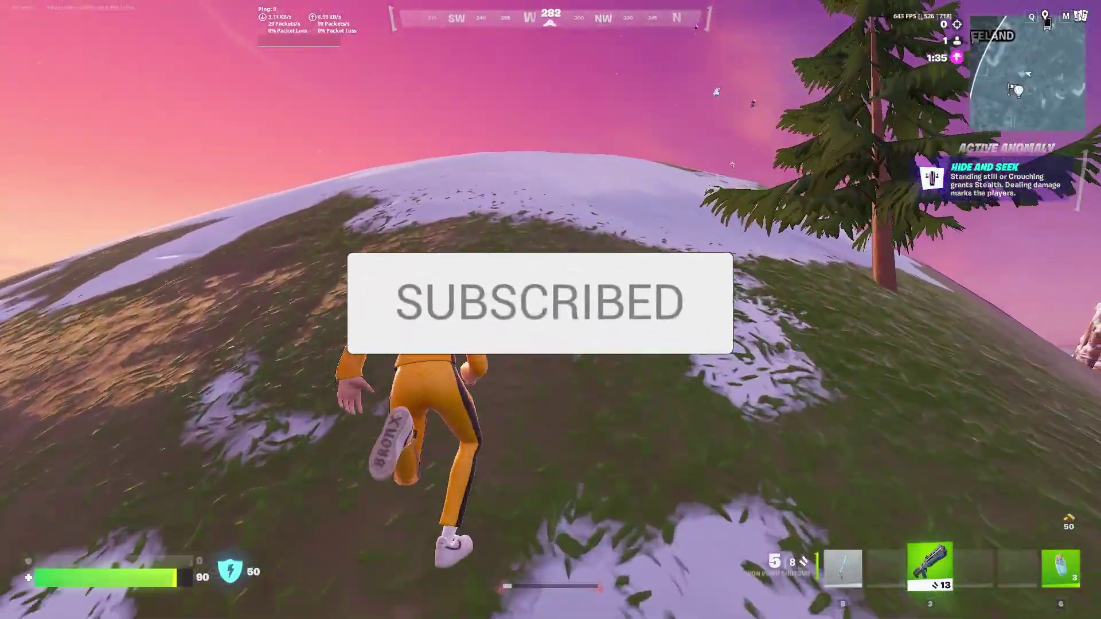
{"action": "key", "text": "w"}
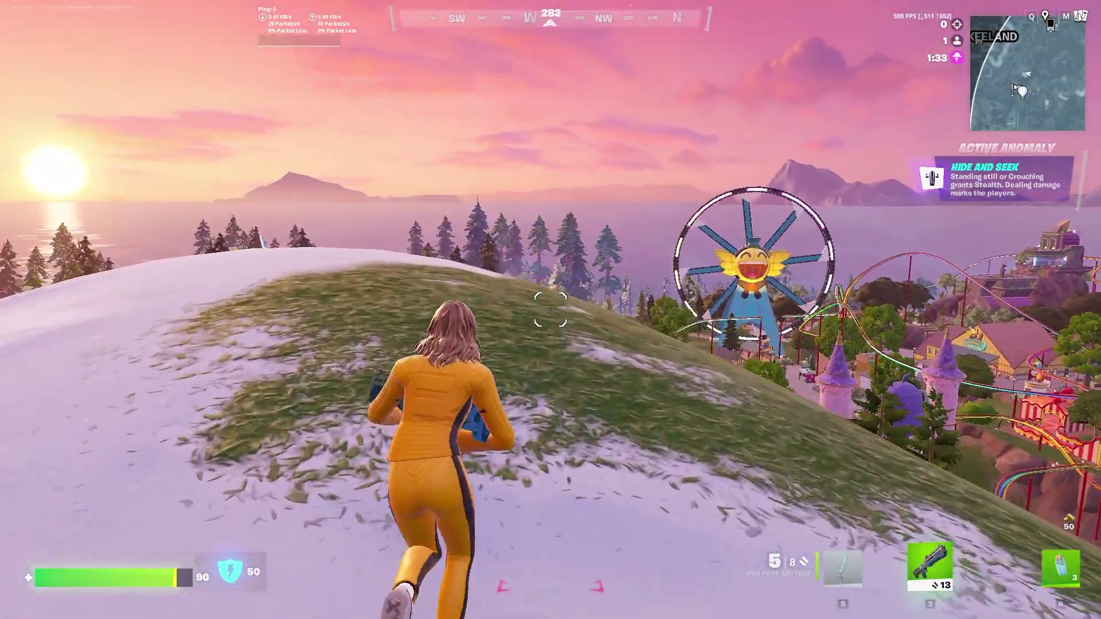
{"action": "key", "text": "w"}
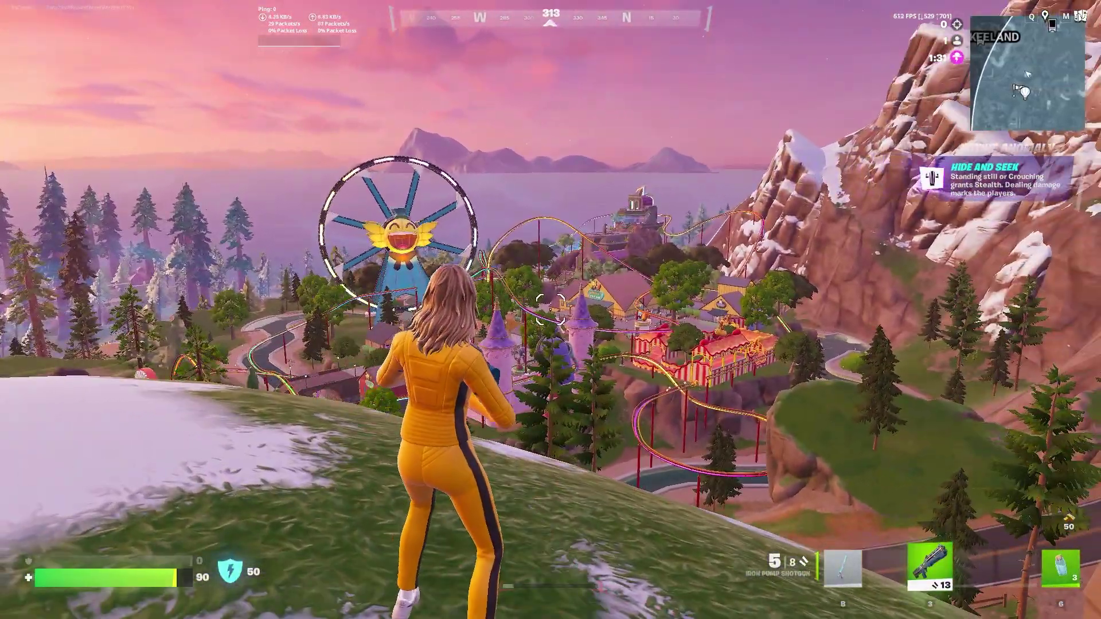
{"action": "key", "text": "w"}
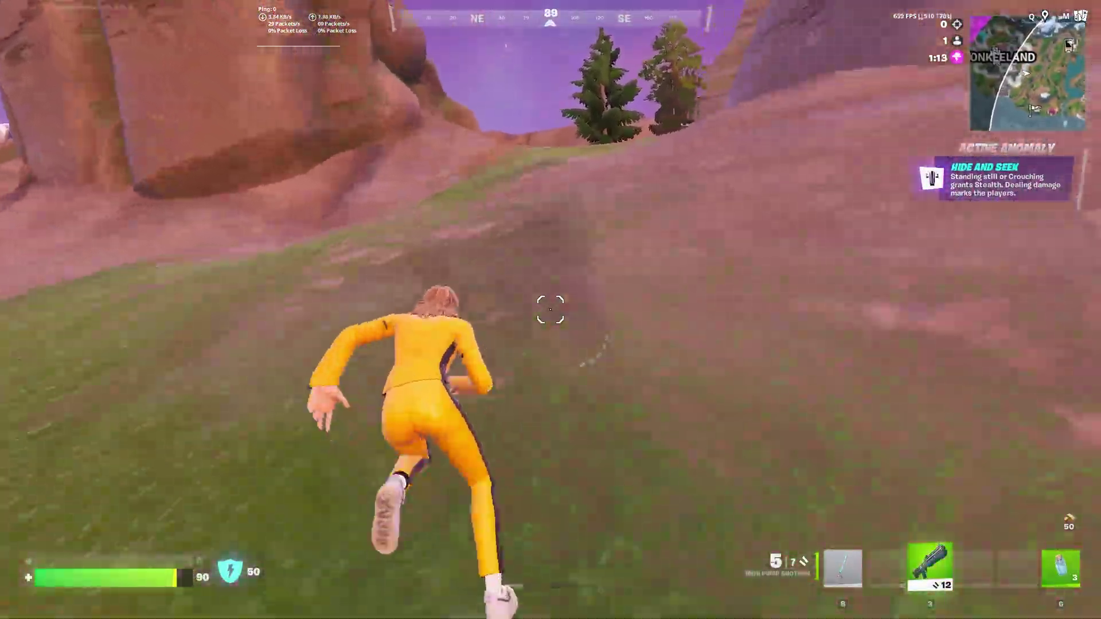
{"action": "key", "text": "w"}
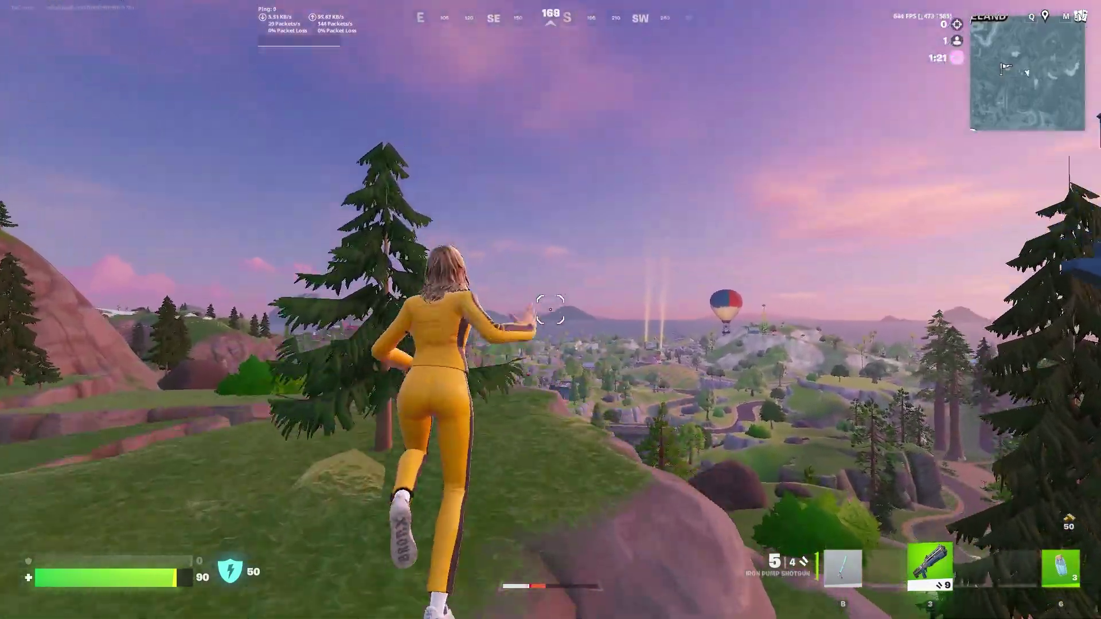
{"action": "key", "text": "space"}
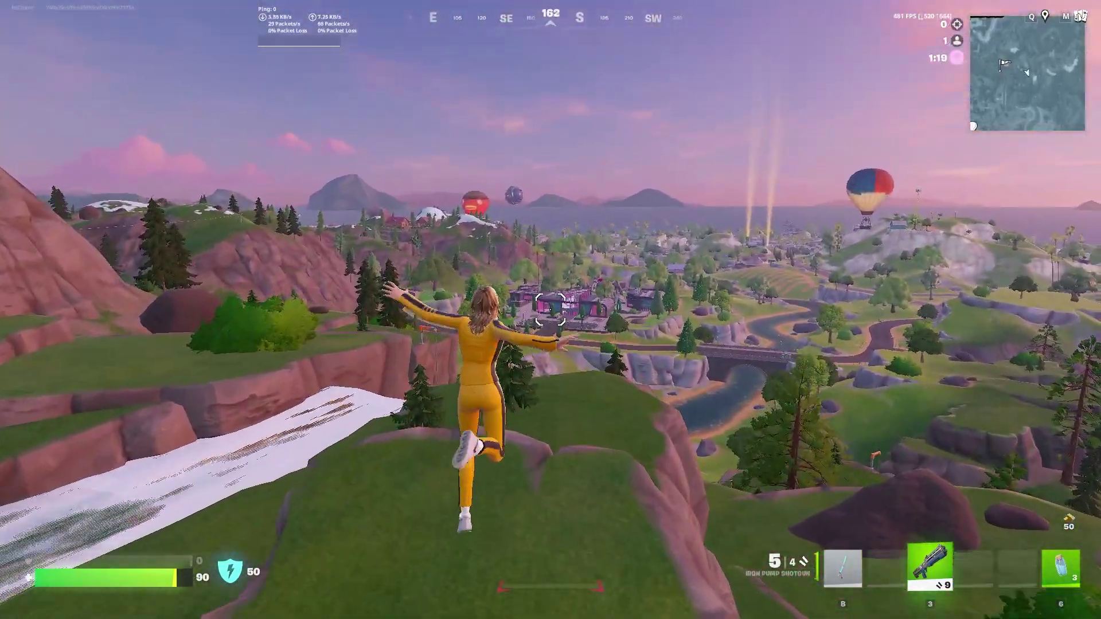
{"action": "key", "text": "w"}
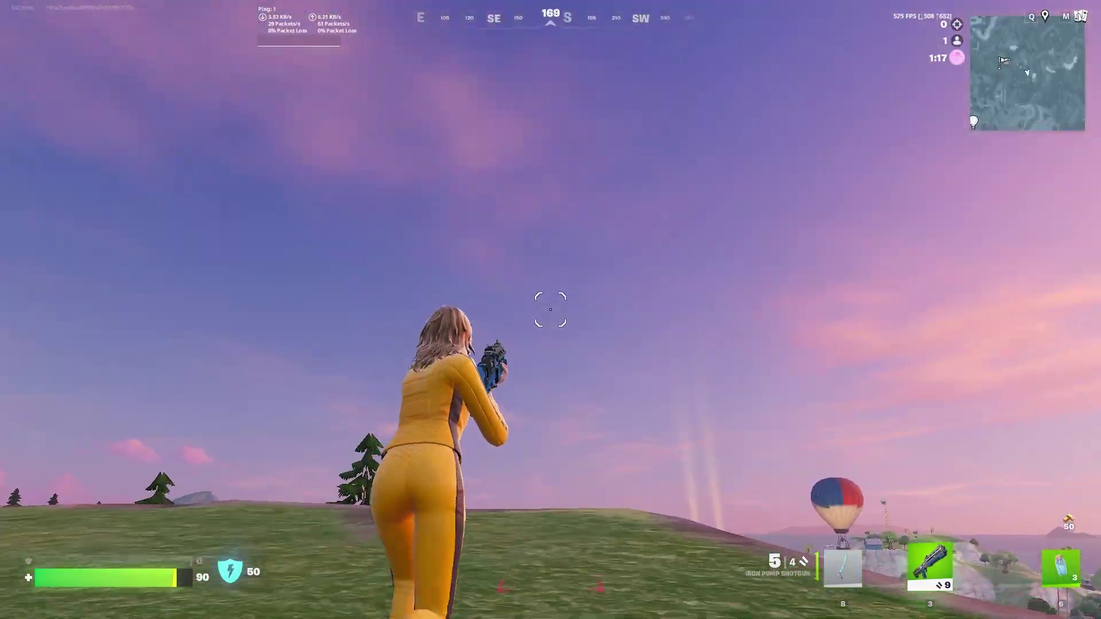
{"action": "key", "text": "w"}
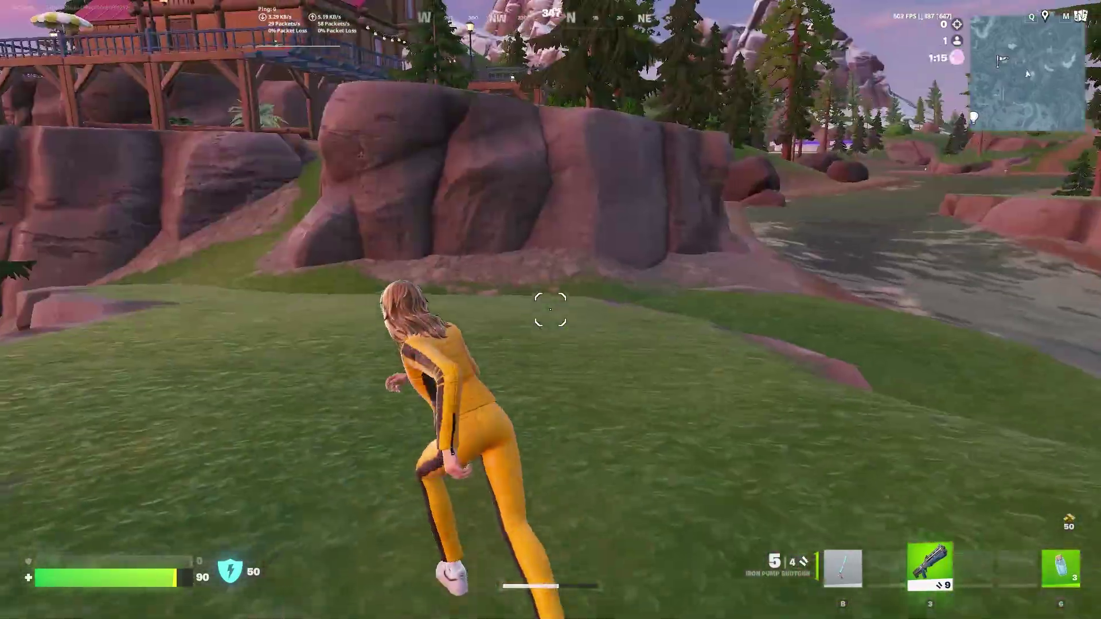
{"action": "key", "text": "w"}
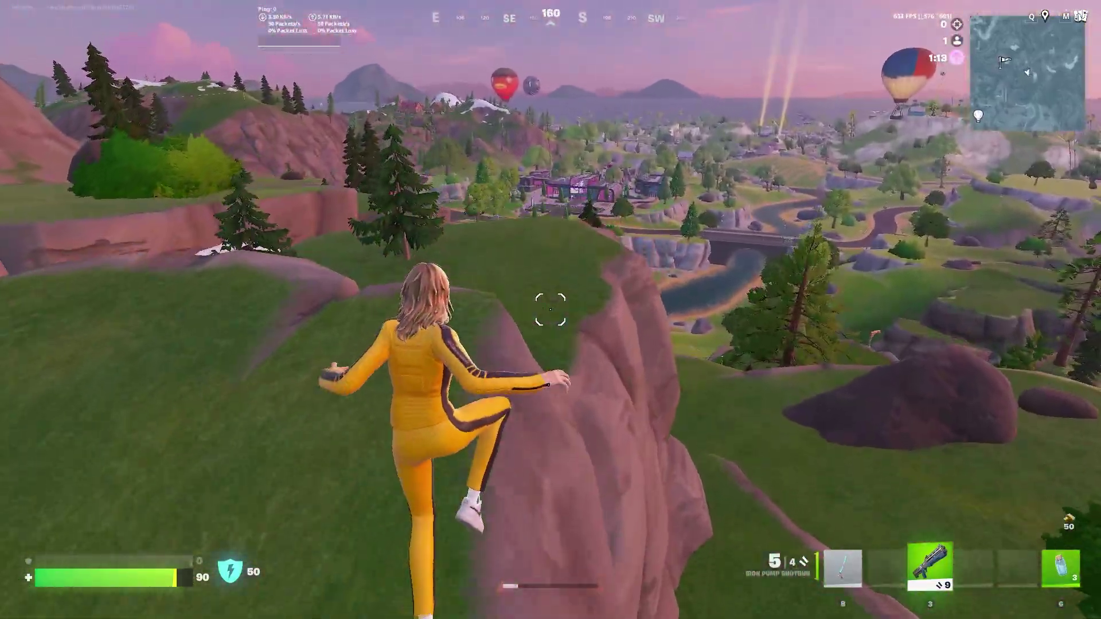
{"action": "key", "text": "w"}
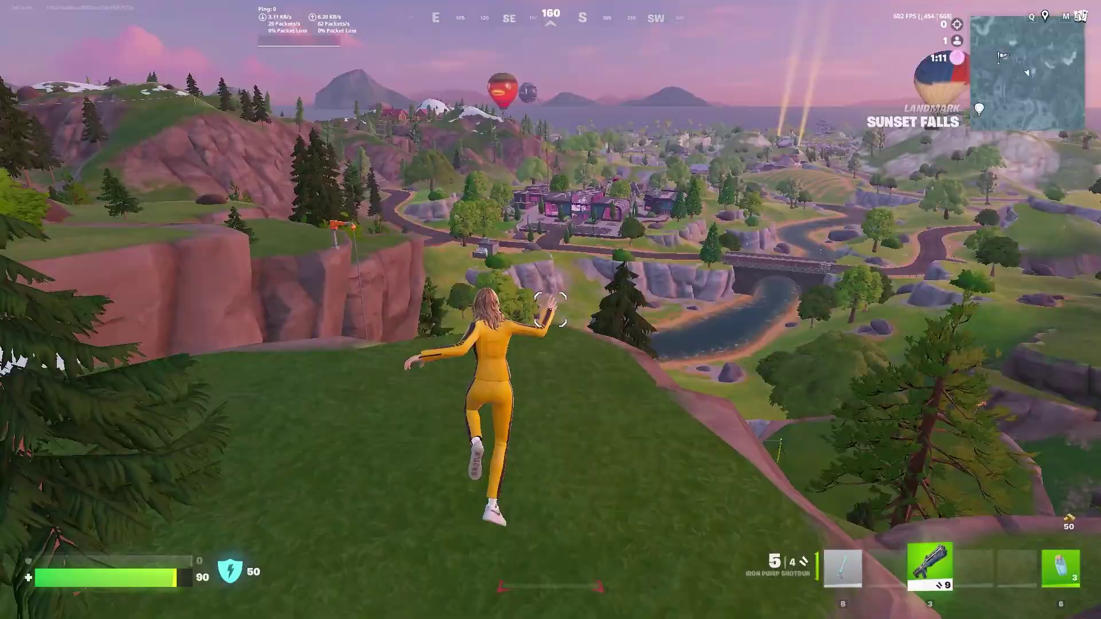
{"action": "key", "text": "w"}
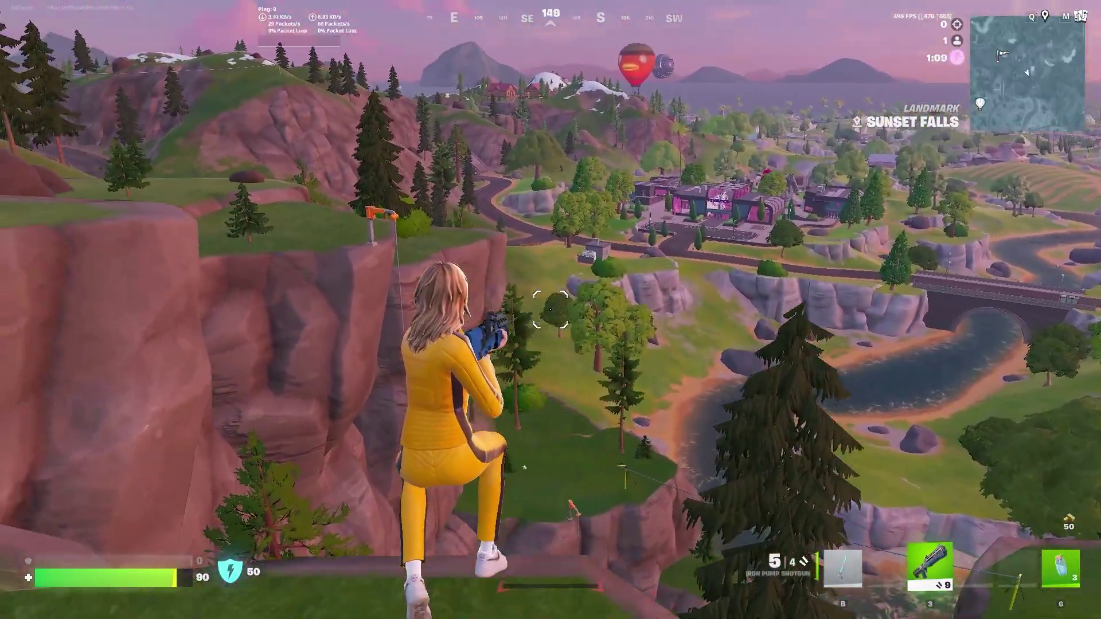
- Open the video settings and set the Frame Rate Limit to Unlimited
{"action": "key", "text": "ctrl"}
{"action": "key", "text": "Escape"}
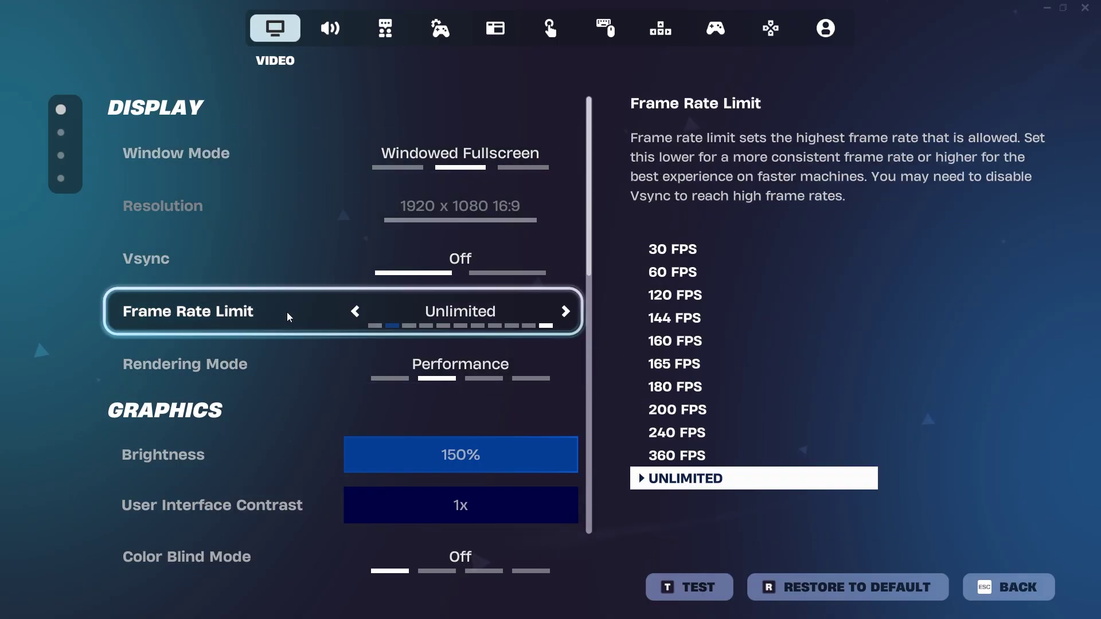
{"action": "scroll", "coordinate": [382, 202], "scroll_direction": "down", "scroll_amount": 1}
{"action": "scroll", "coordinate": [273, 162], "scroll_direction": "down", "scroll_amount": 1}
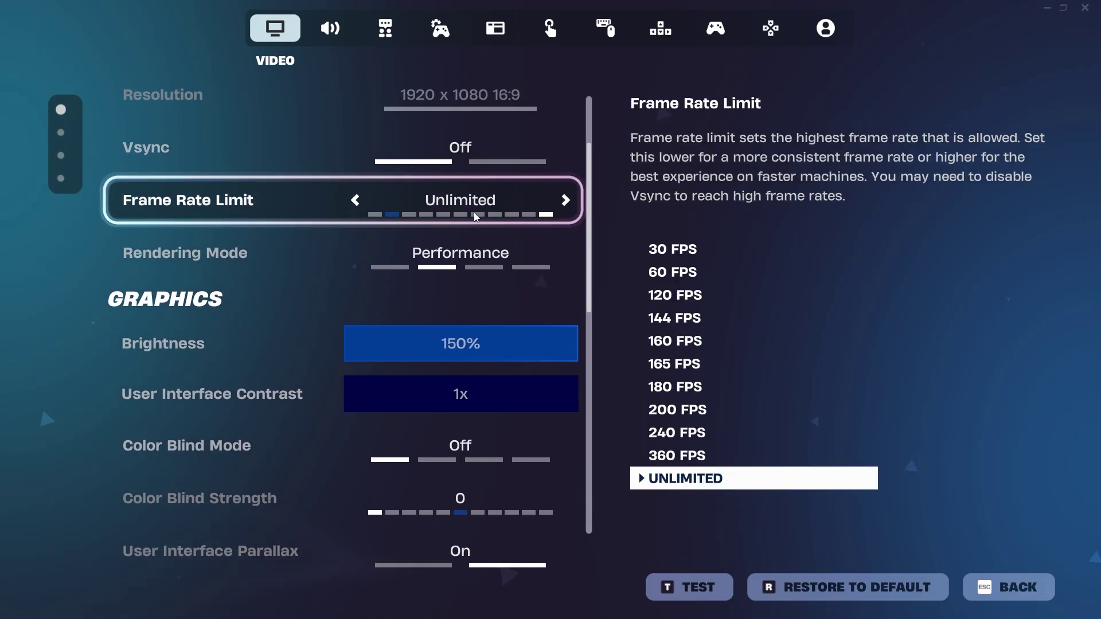
{"action": "left_click", "coordinate": [355, 210]}
{"action": "left_click", "coordinate": [567, 199]}
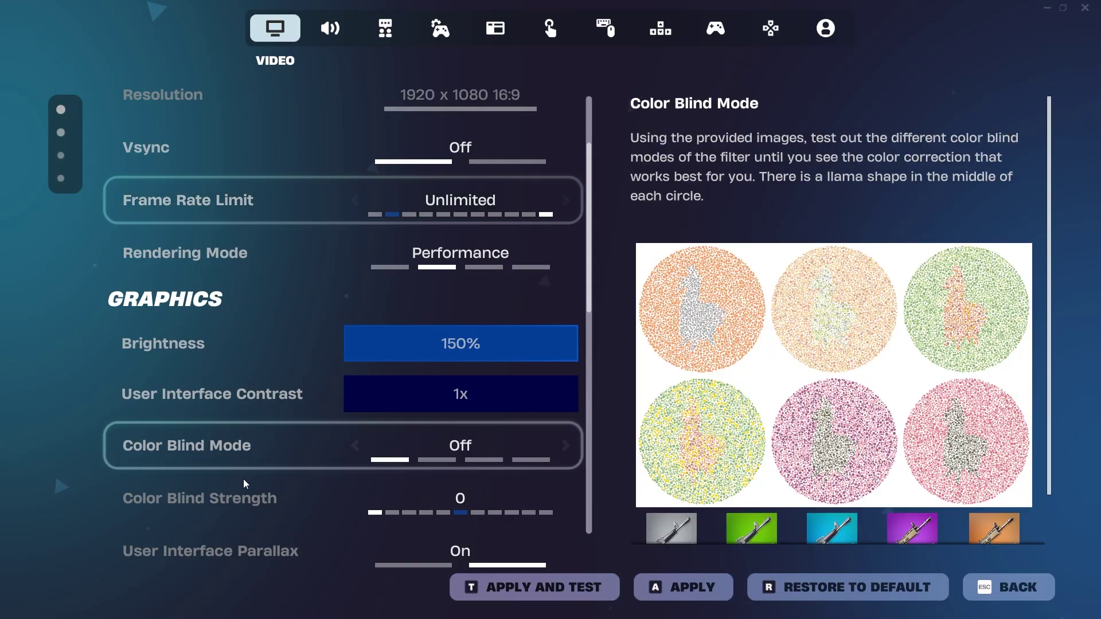
- Review the performance-mode graphics quality options, including 3D resolution, View Distance, Textures and Meshes, down to the Show FPS option
{"action": "scroll", "coordinate": [269, 361], "scroll_direction": "down", "scroll_amount": 4}
{"action": "scroll", "coordinate": [269, 360], "scroll_direction": "down", "scroll_amount": 1}
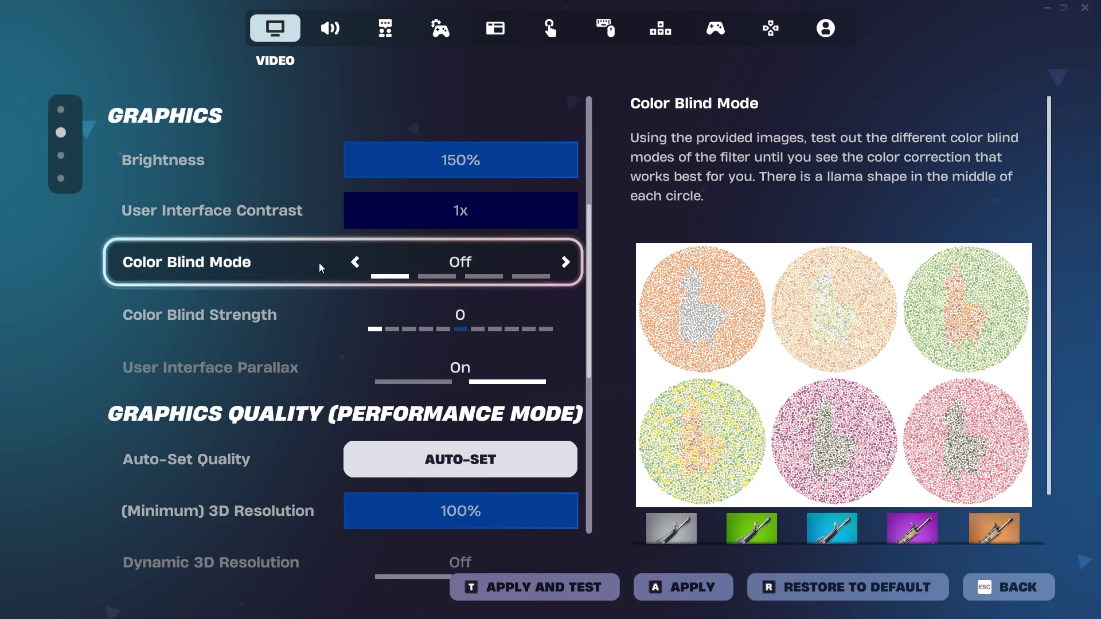
{"action": "scroll", "coordinate": [269, 290], "scroll_direction": "down", "scroll_amount": 5}
{"action": "scroll", "coordinate": [256, 301], "scroll_direction": "down", "scroll_amount": 1}
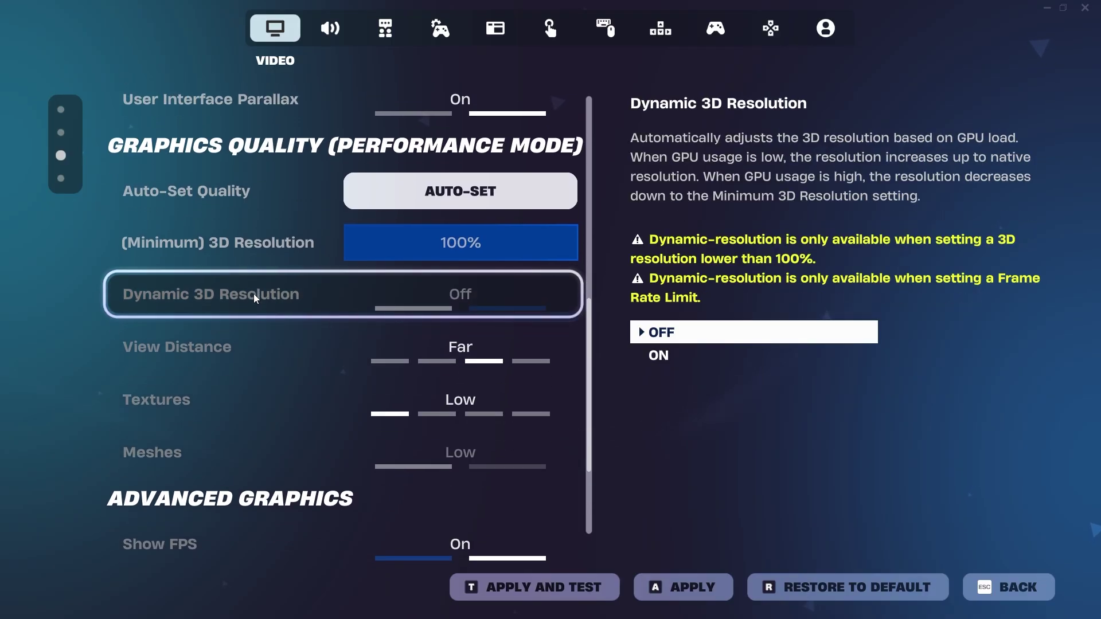
{"action": "scroll", "coordinate": [255, 442], "scroll_direction": "up", "scroll_amount": 5}
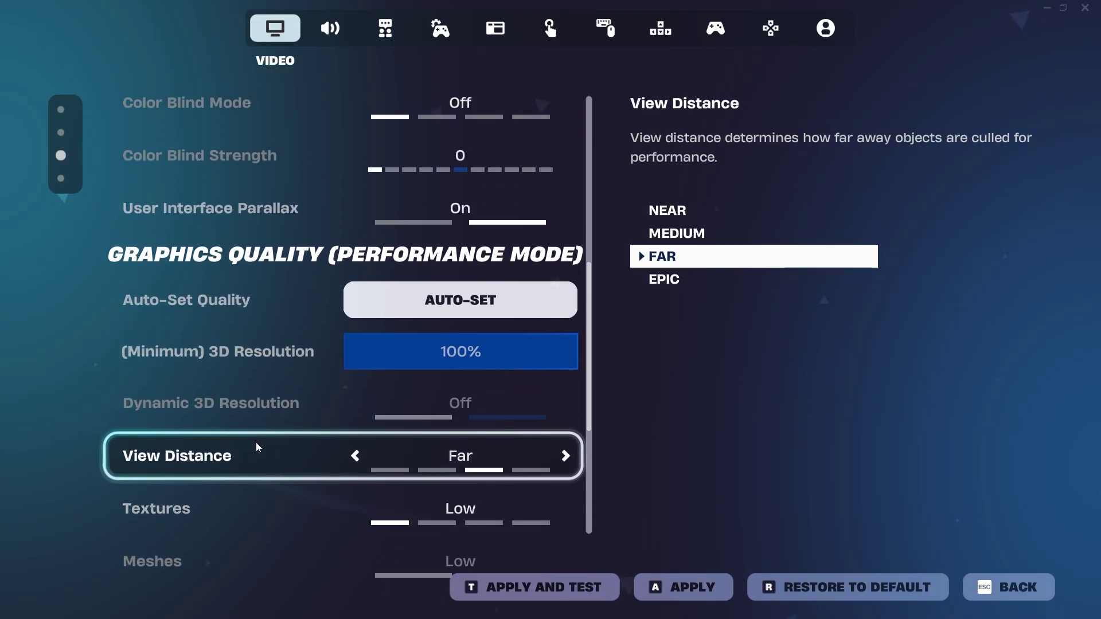
{"action": "scroll", "coordinate": [231, 433], "scroll_direction": "up", "scroll_amount": 1}
{"action": "scroll", "coordinate": [232, 431], "scroll_direction": "up", "scroll_amount": 5}
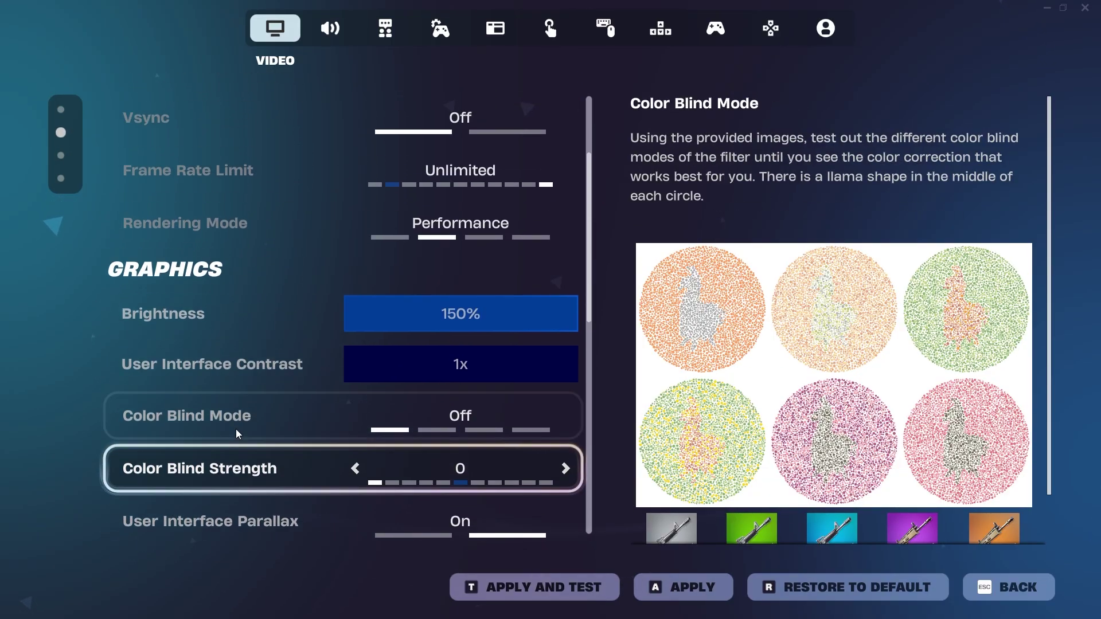
{"action": "scroll", "coordinate": [222, 429], "scroll_direction": "down", "scroll_amount": 3}
{"action": "scroll", "coordinate": [241, 436], "scroll_direction": "down", "scroll_amount": 4}
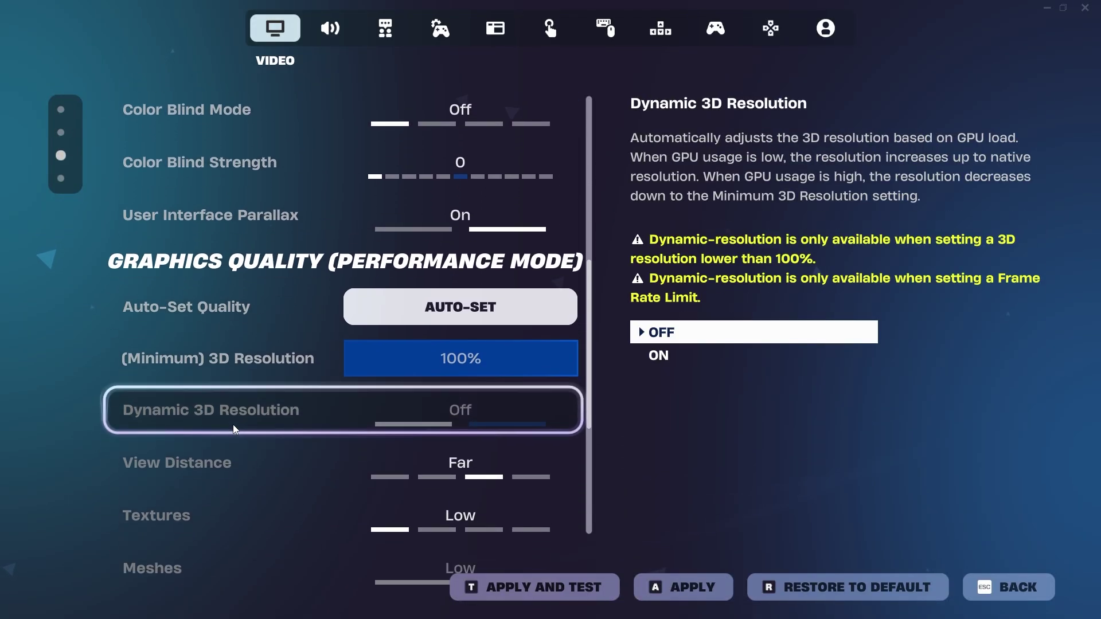
{"action": "scroll", "coordinate": [244, 388], "scroll_direction": "down", "scroll_amount": 2}
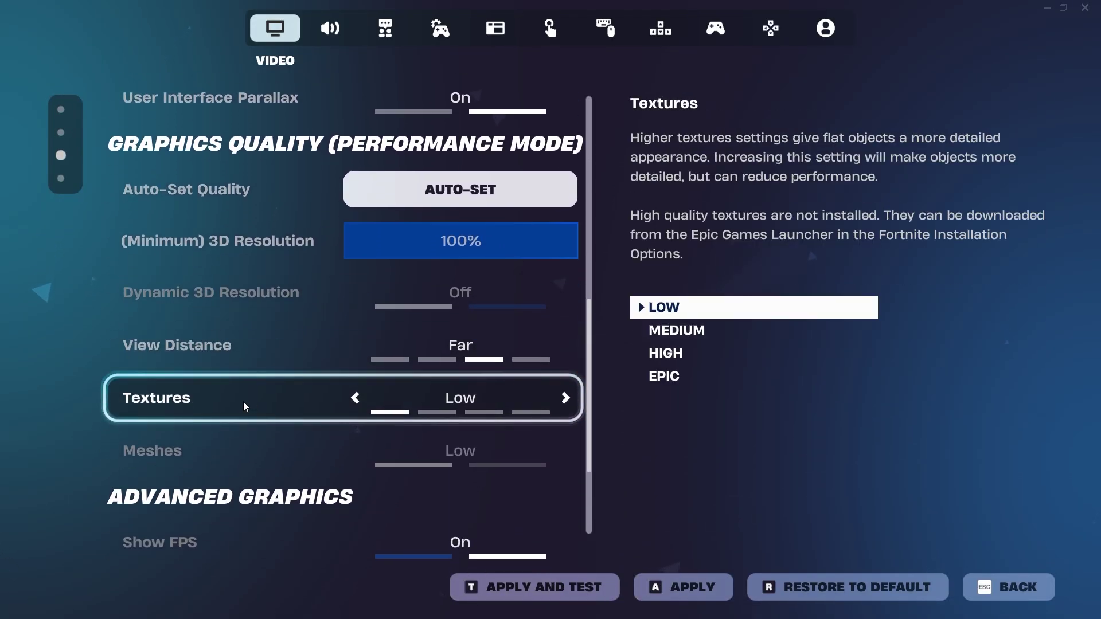
{"action": "scroll", "coordinate": [243, 401], "scroll_direction": "down", "scroll_amount": 2}
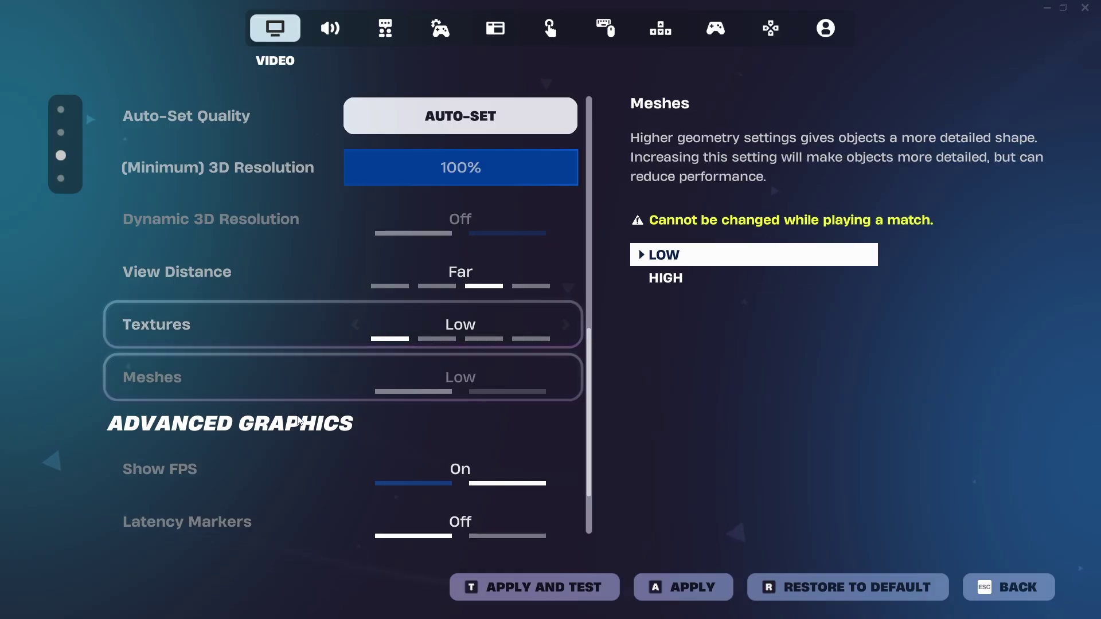
{"action": "scroll", "coordinate": [252, 430], "scroll_direction": "up", "scroll_amount": 1}
{"action": "scroll", "coordinate": [252, 430], "scroll_direction": "down", "scroll_amount": 2}
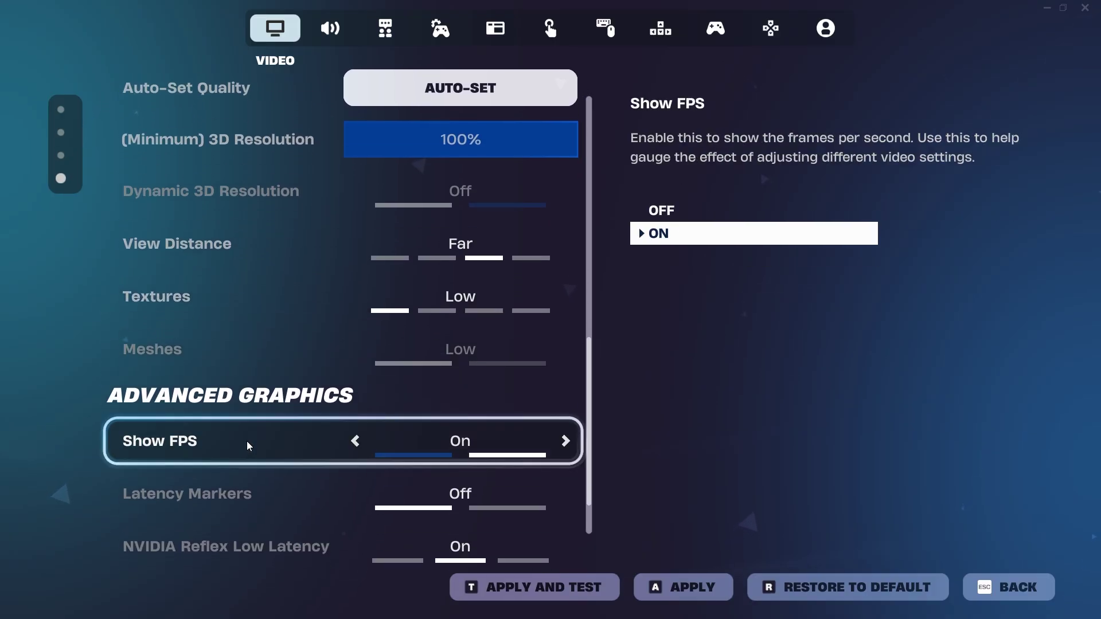
- Examine the Rendering Mode choices and recheck the display and graphics settings of the video section
{"action": "scroll", "coordinate": [247, 445], "scroll_direction": "up", "scroll_amount": 12}
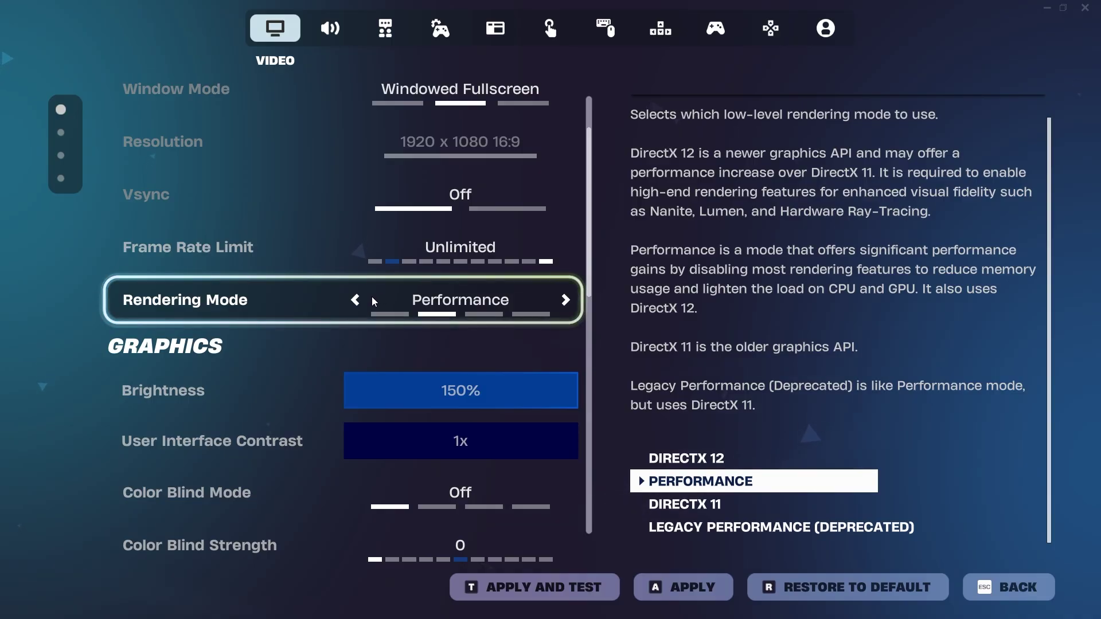
{"action": "scroll", "coordinate": [181, 407], "scroll_direction": "down", "scroll_amount": 3}
{"action": "scroll", "coordinate": [228, 388], "scroll_direction": "up", "scroll_amount": 2}
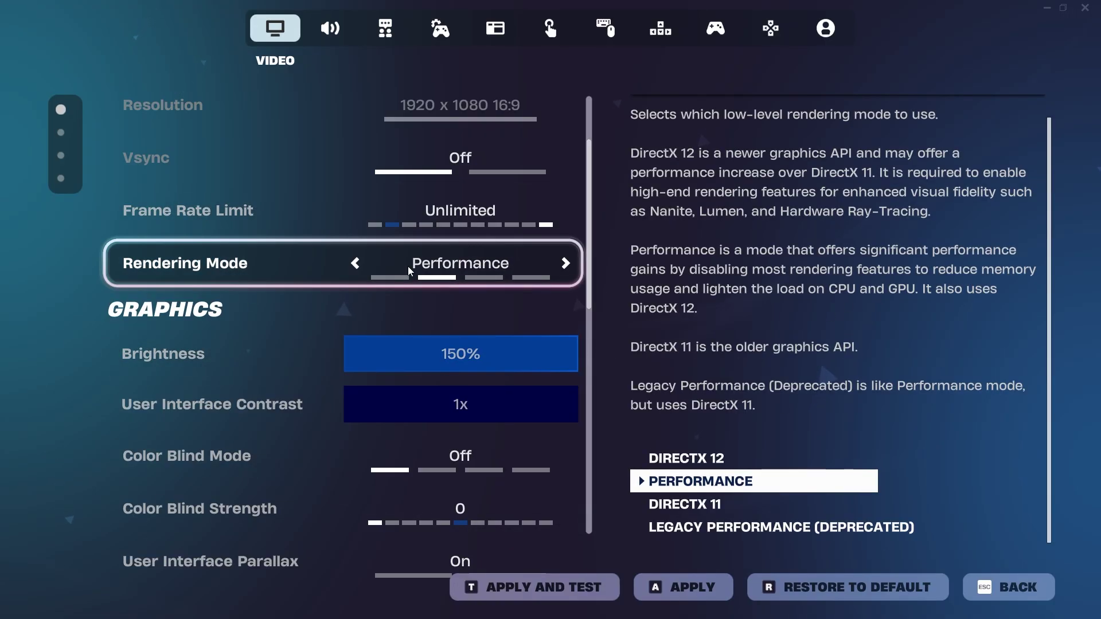
{"action": "scroll", "coordinate": [214, 335], "scroll_direction": "down", "scroll_amount": 6}
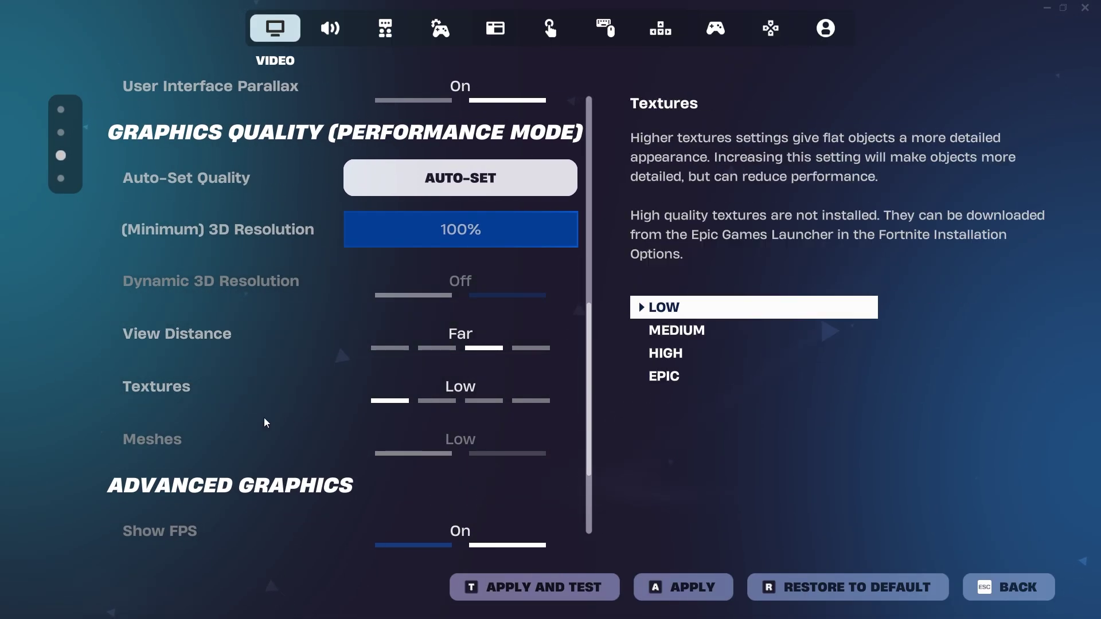
{"action": "scroll", "coordinate": [248, 440], "scroll_direction": "up", "scroll_amount": 5}
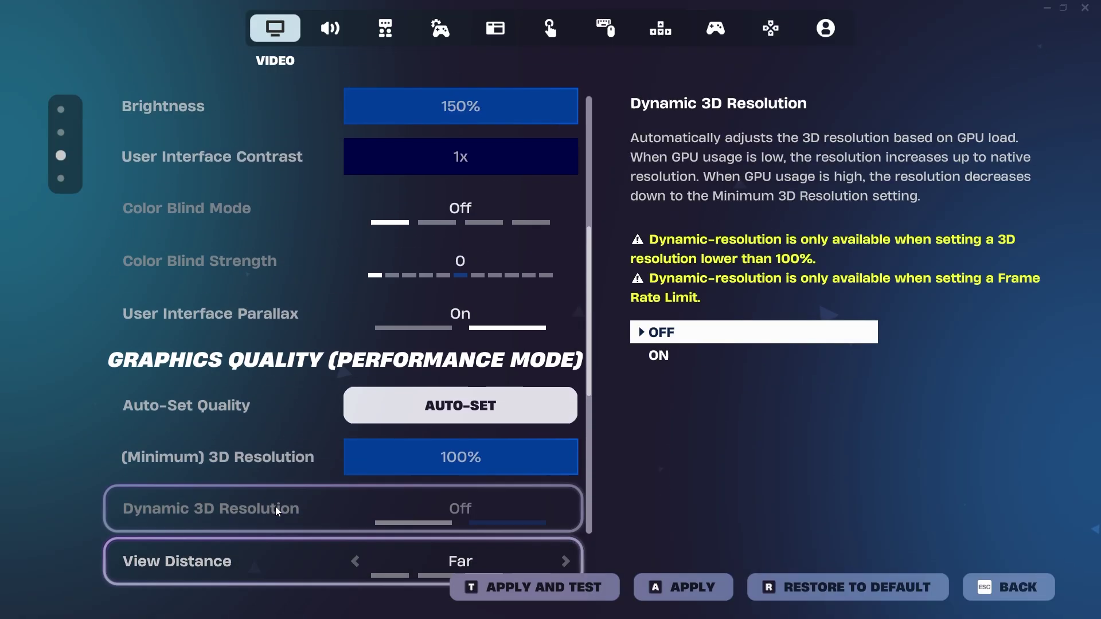
{"action": "scroll", "coordinate": [275, 402], "scroll_direction": "up", "scroll_amount": 2}
{"action": "scroll", "coordinate": [274, 412], "scroll_direction": "down", "scroll_amount": 2}
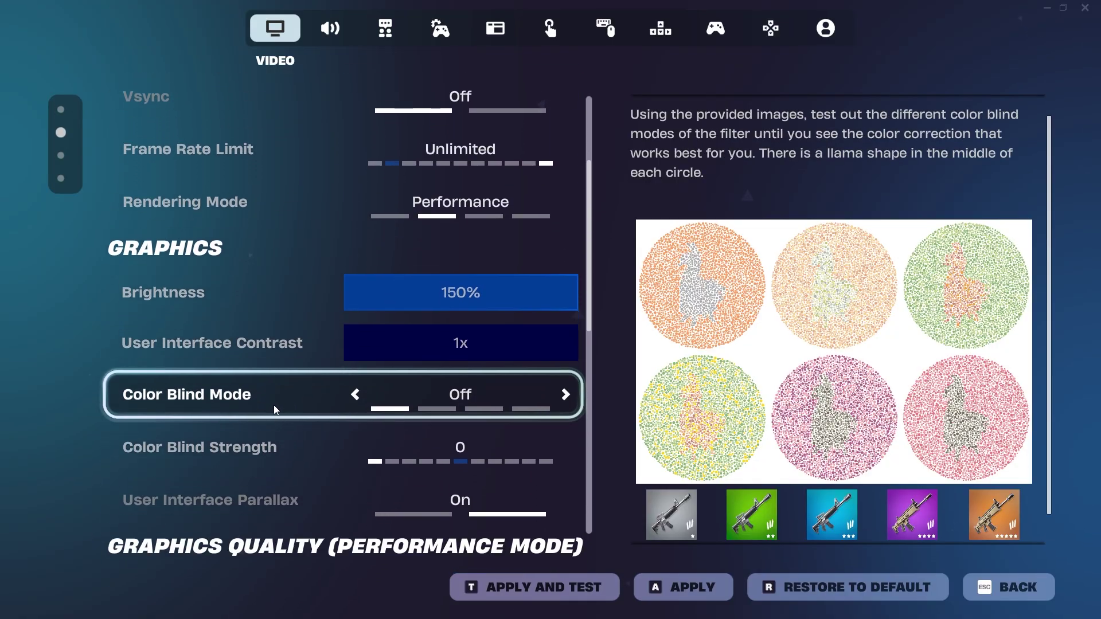
{"action": "scroll", "coordinate": [463, 298], "scroll_direction": "up", "scroll_amount": 1}
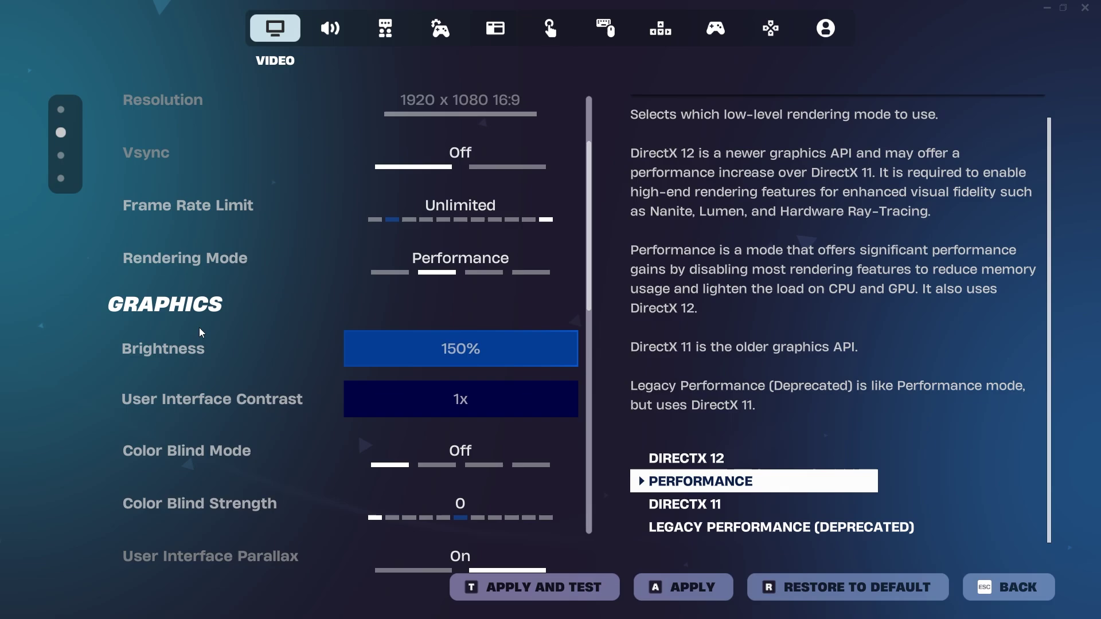
{"action": "scroll", "coordinate": [198, 329], "scroll_direction": "up", "scroll_amount": 2}
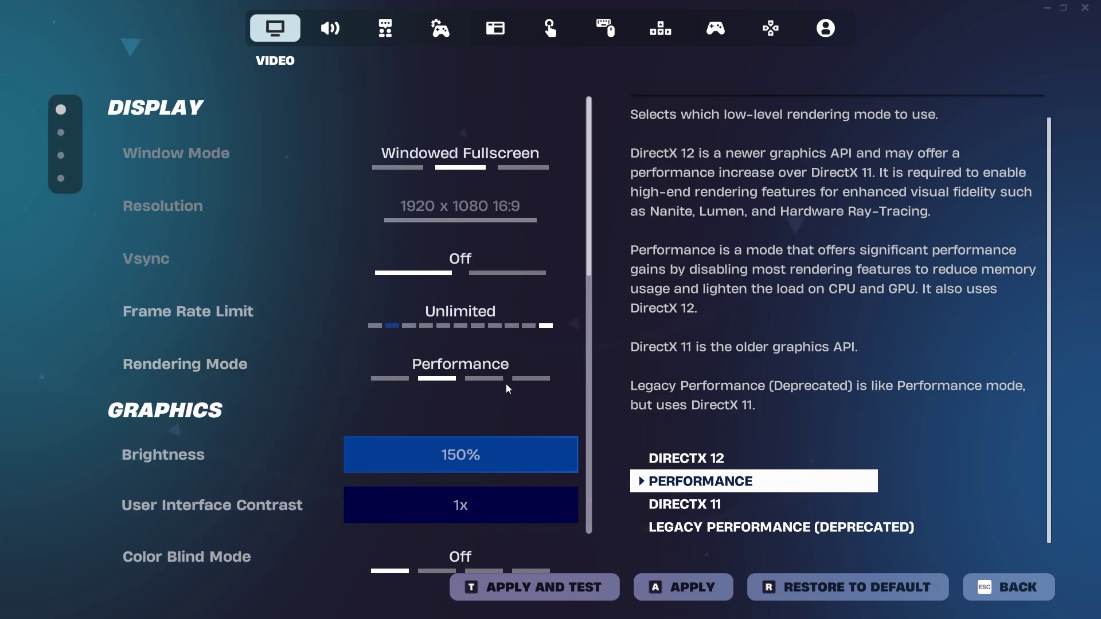
- Open the audio settings and examine the Sound Quality and 3D Headphones options
{"action": "left_click", "coordinate": [342, 36]}
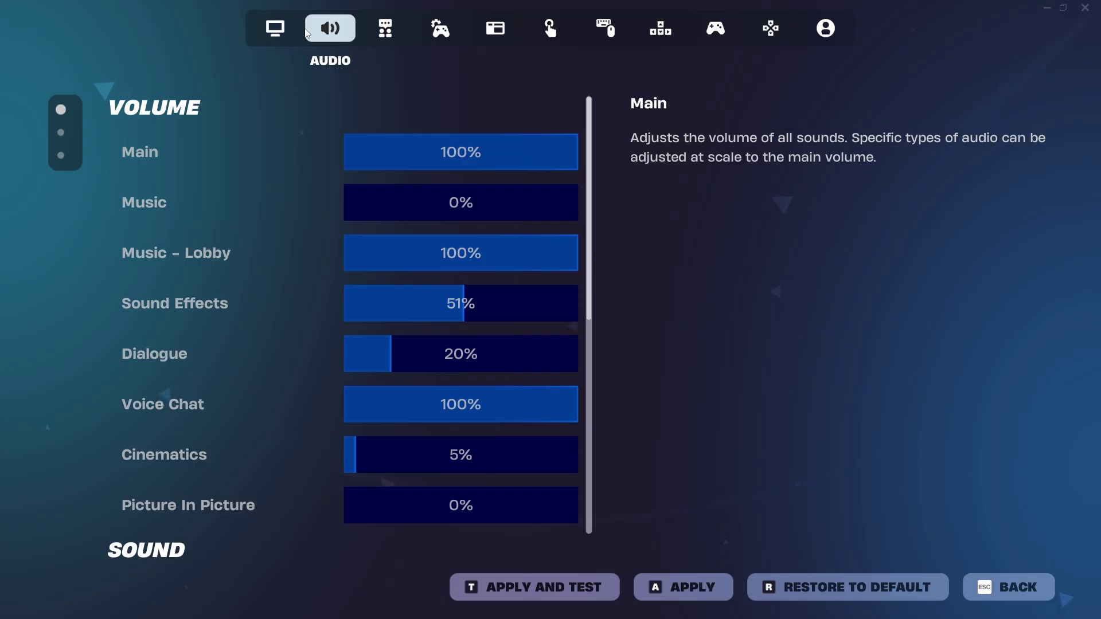
{"action": "scroll", "coordinate": [278, 347], "scroll_direction": "down", "scroll_amount": 5}
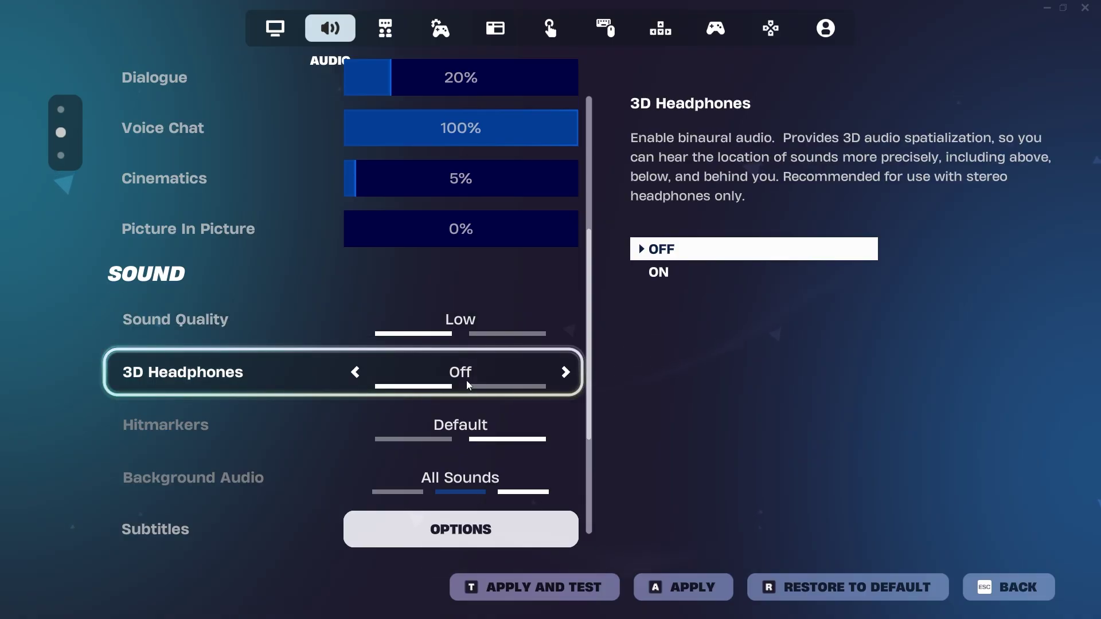
- Open the game settings and examine the replay recording and energy saving options
{"action": "left_click", "coordinate": [445, 38]}
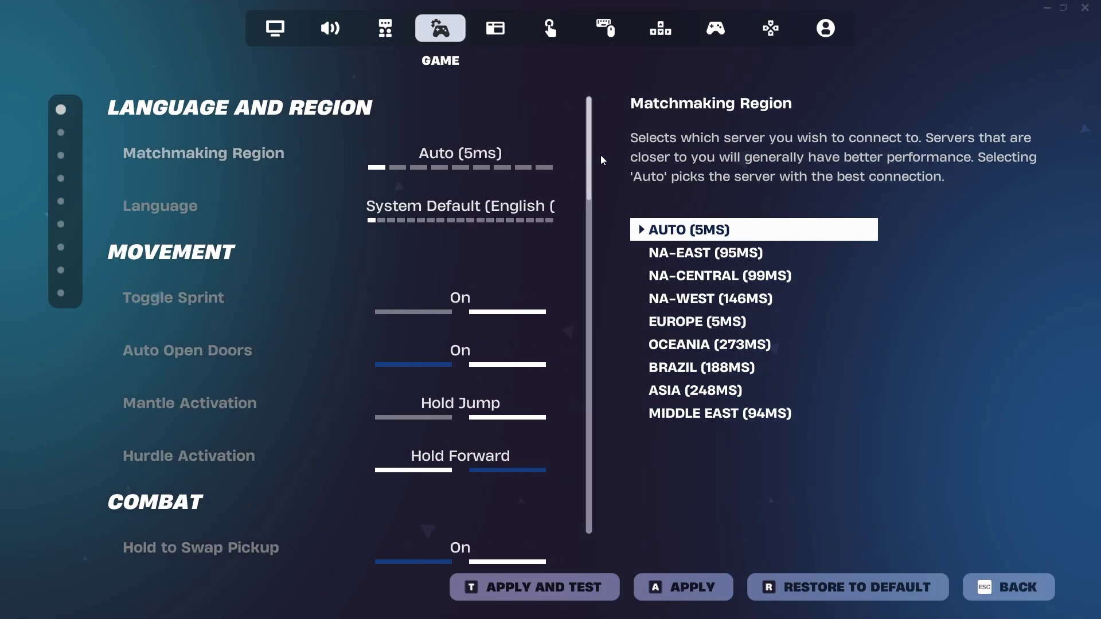
{"action": "scroll", "coordinate": [344, 286], "scroll_direction": "down", "scroll_amount": 15}
{"action": "scroll", "coordinate": [294, 384], "scroll_direction": "up", "scroll_amount": 1}
{"action": "scroll", "coordinate": [191, 198], "scroll_direction": "up", "scroll_amount": 1}
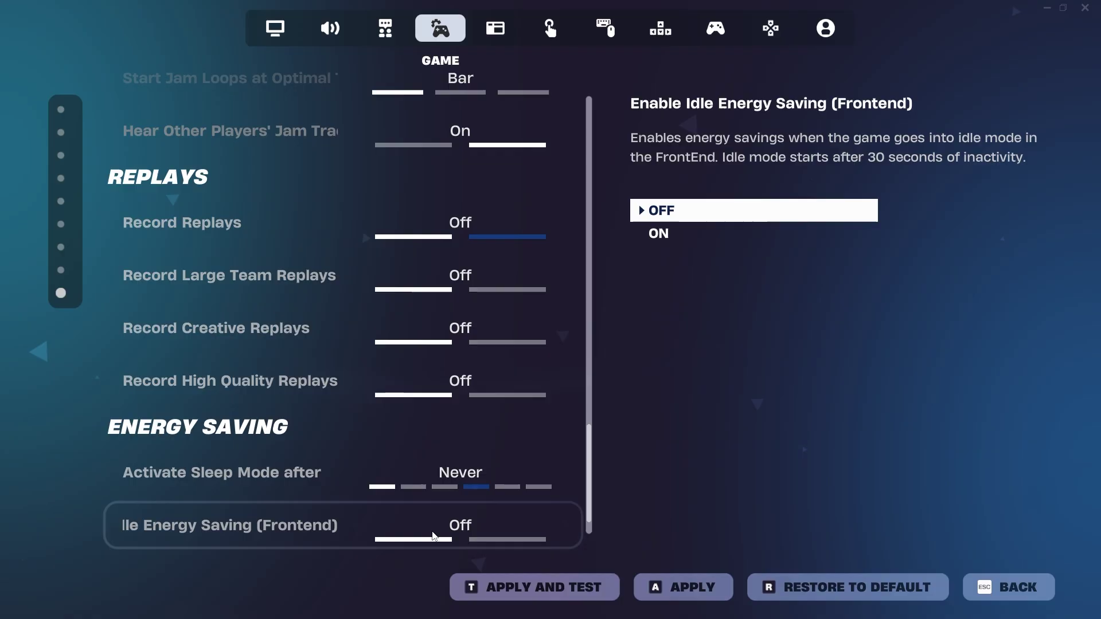
- Set the Matchmaking Region to Europe in the language and region settings and apply the changes
{"action": "scroll", "coordinate": [250, 459], "scroll_direction": "down", "scroll_amount": 1}
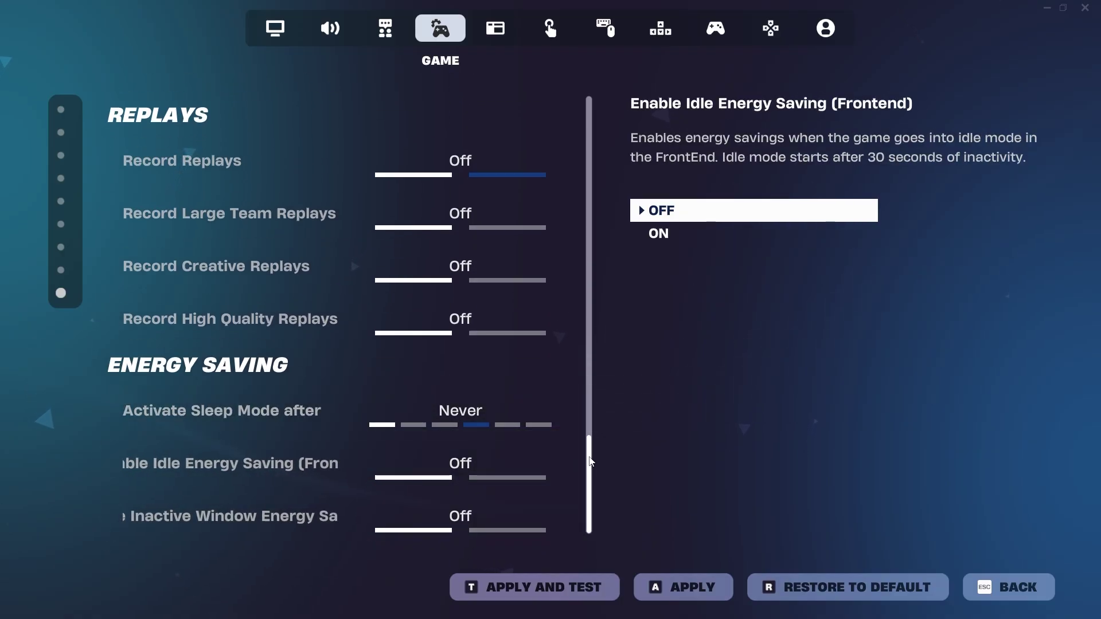
{"action": "left_click", "coordinate": [430, 27]}
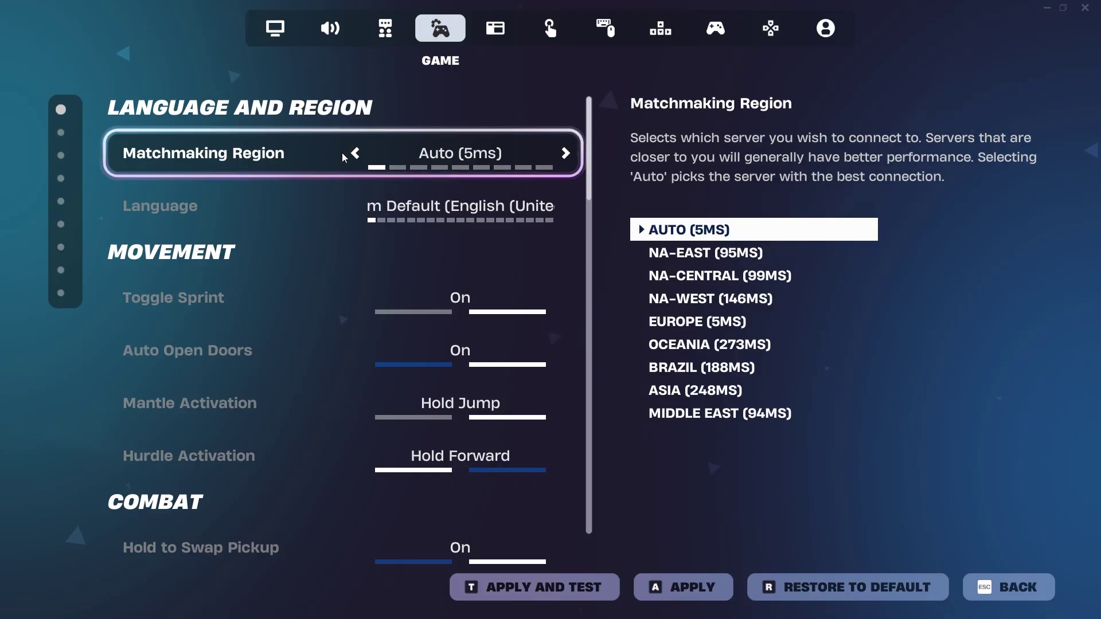
{"action": "left_click", "coordinate": [567, 157]}
{"action": "left_click", "coordinate": [567, 156]}
{"action": "left_click", "coordinate": [567, 156]}
{"action": "left_click", "coordinate": [565, 157]}
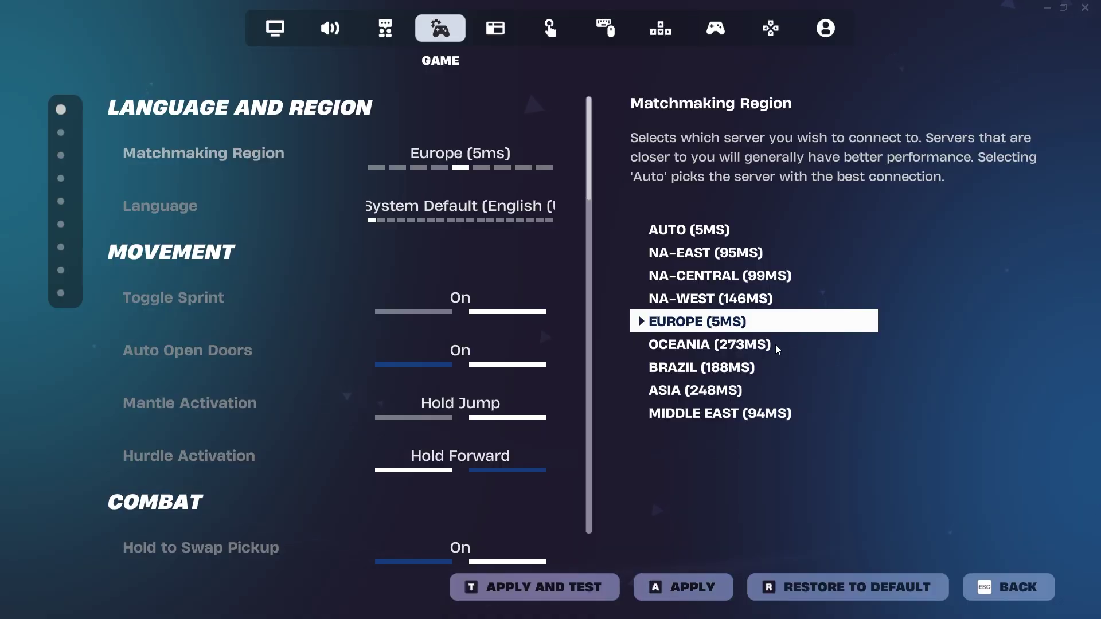
{"action": "left_click", "coordinate": [666, 593]}
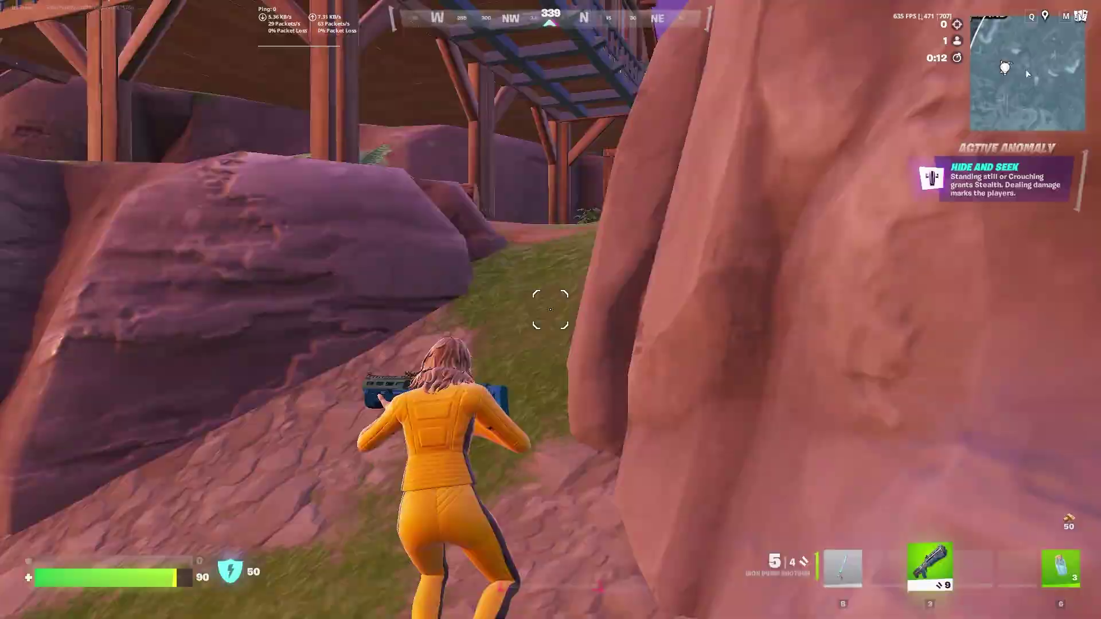
- Leave the running match and quit Fortnite to return to the desktop
{"action": "key", "text": "Escape"}
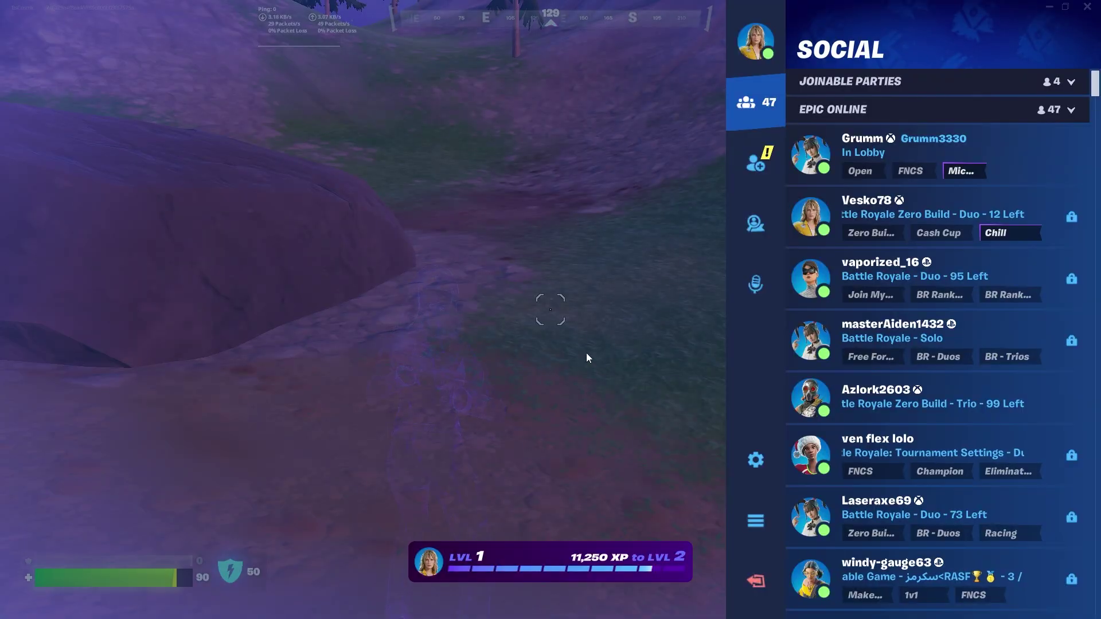
{"action": "left_click", "coordinate": [737, 593]}
{"action": "left_click", "coordinate": [435, 442]}
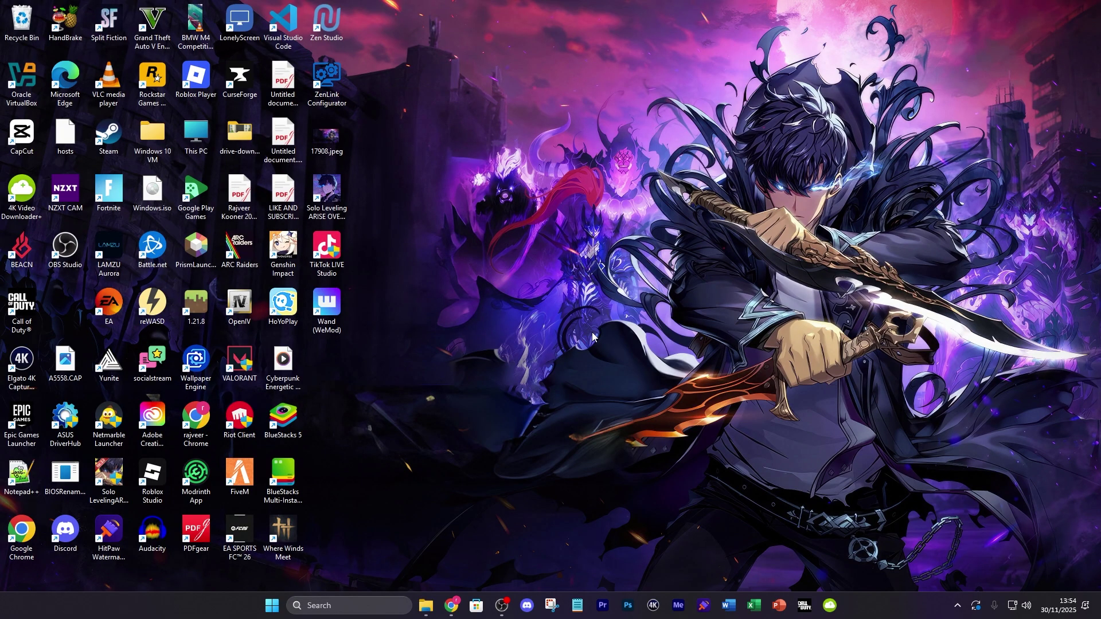
- Open the NVIDIA Control Panel from the desktop's extended context options and reposition its window
{"action": "right_click", "coordinate": [558, 331]}
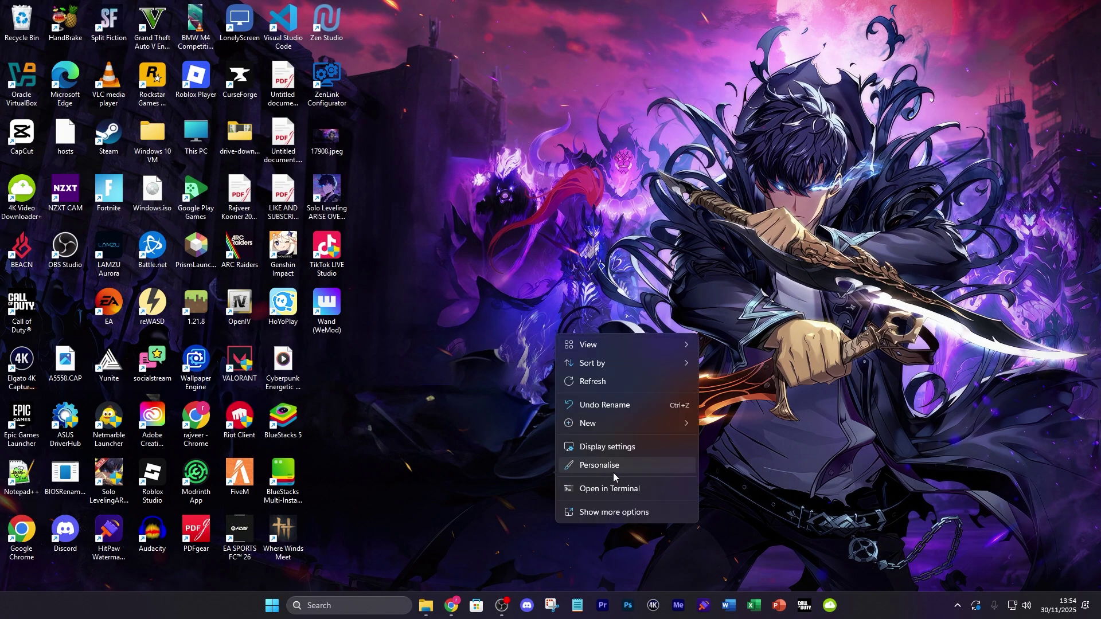
{"action": "left_click", "coordinate": [622, 511]}
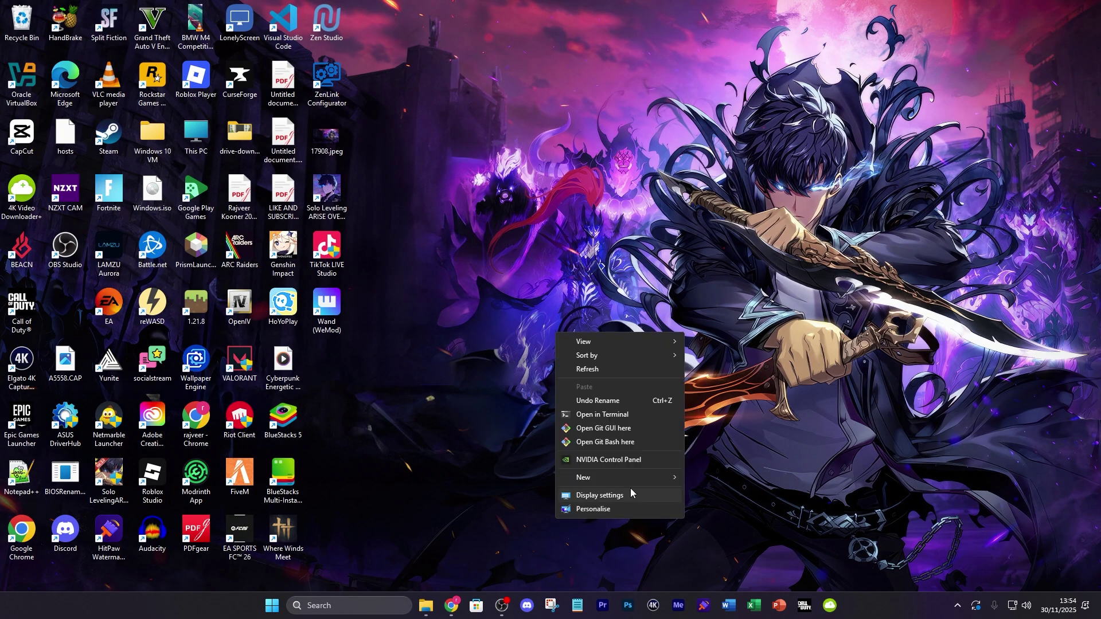
{"action": "left_click", "coordinate": [625, 461]}
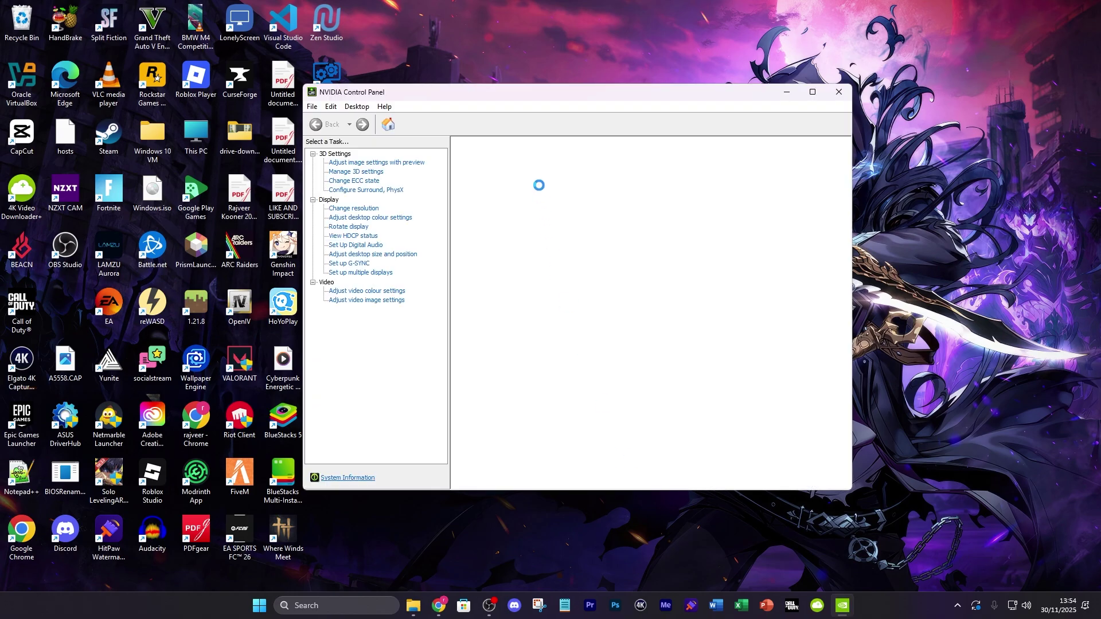
{"action": "left_click_drag", "start_coordinate": [453, 96], "coordinate": [486, 101]}
- Set the image settings with preview to use the advanced 3D image settings and apply the choice
{"action": "left_click", "coordinate": [417, 167]}
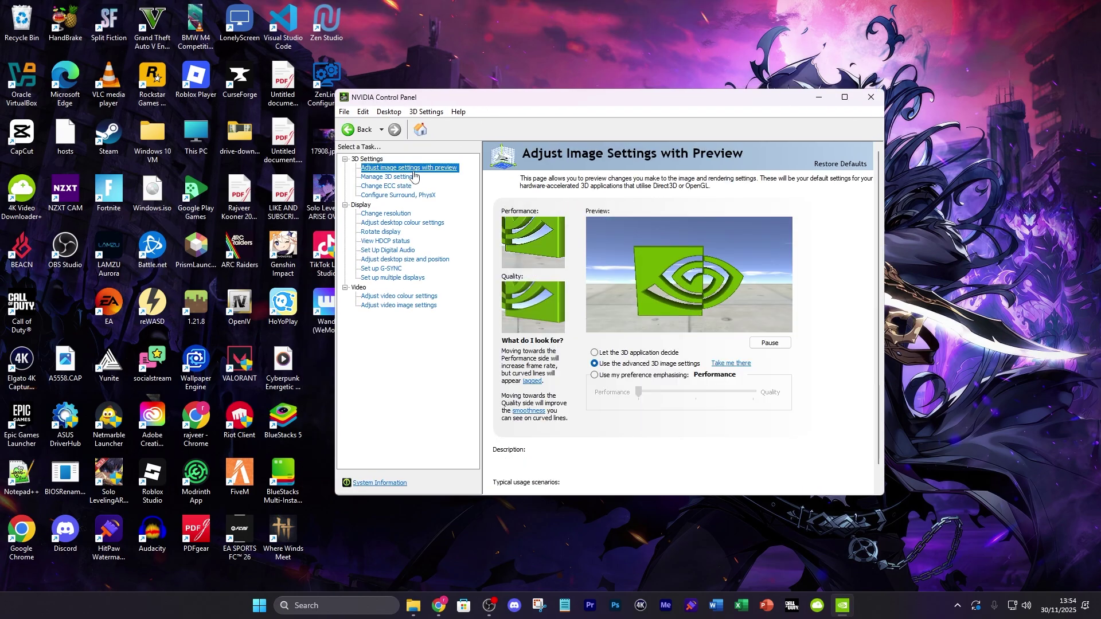
{"action": "left_click", "coordinate": [620, 375]}
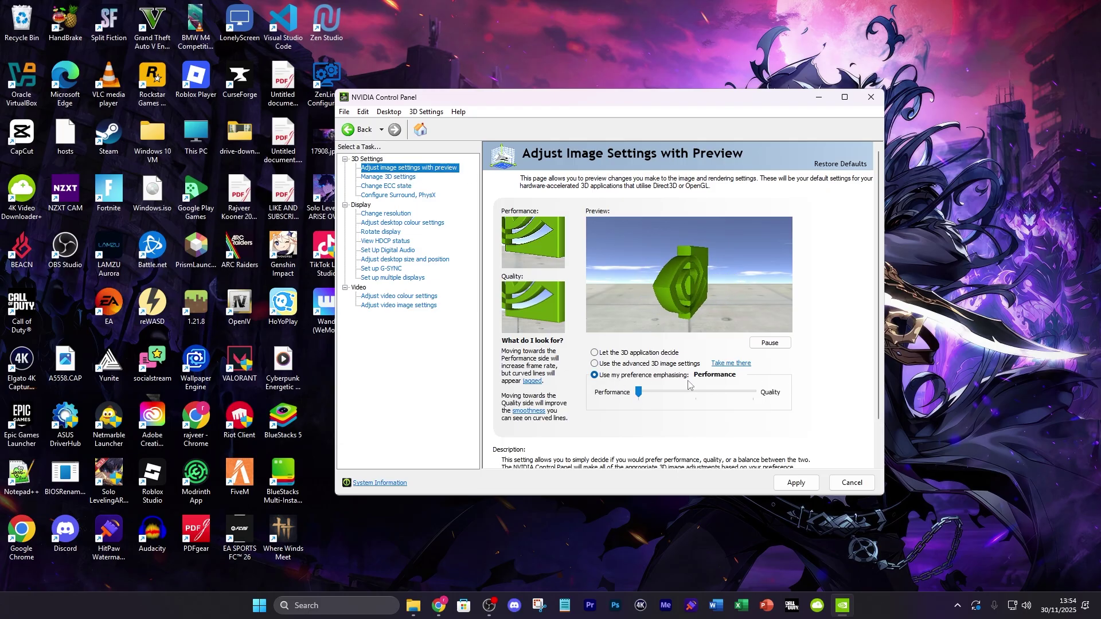
{"action": "left_click", "coordinate": [603, 365]}
{"action": "left_click", "coordinate": [796, 483]}
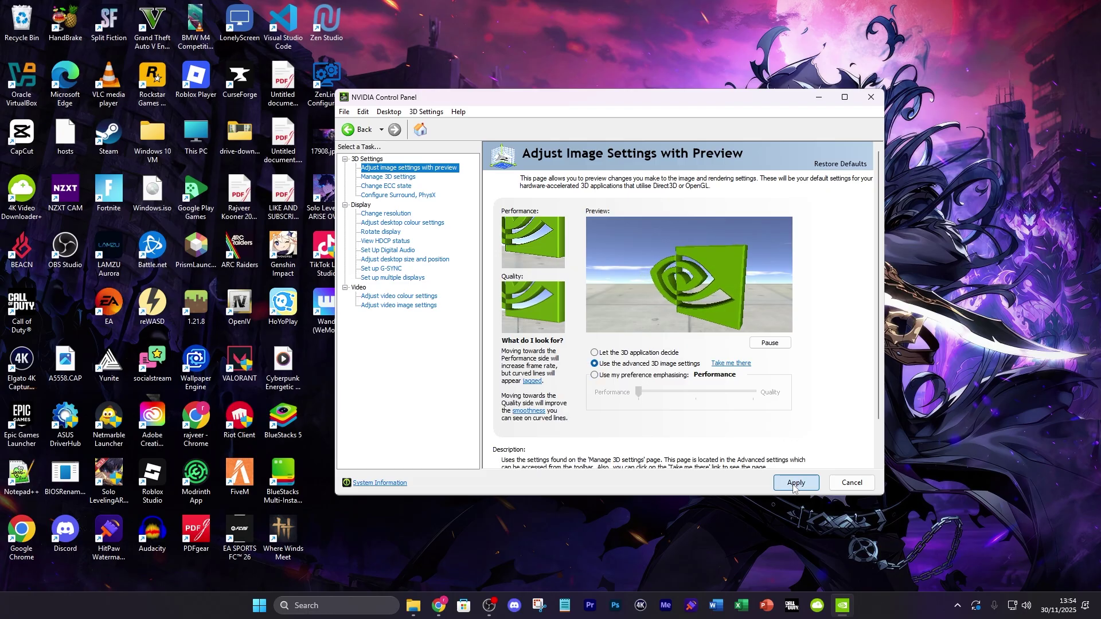
- Review the global 3D settings, from Image Scaling through power management and texture filtering to Vertical sync
{"action": "left_click", "coordinate": [393, 177]}
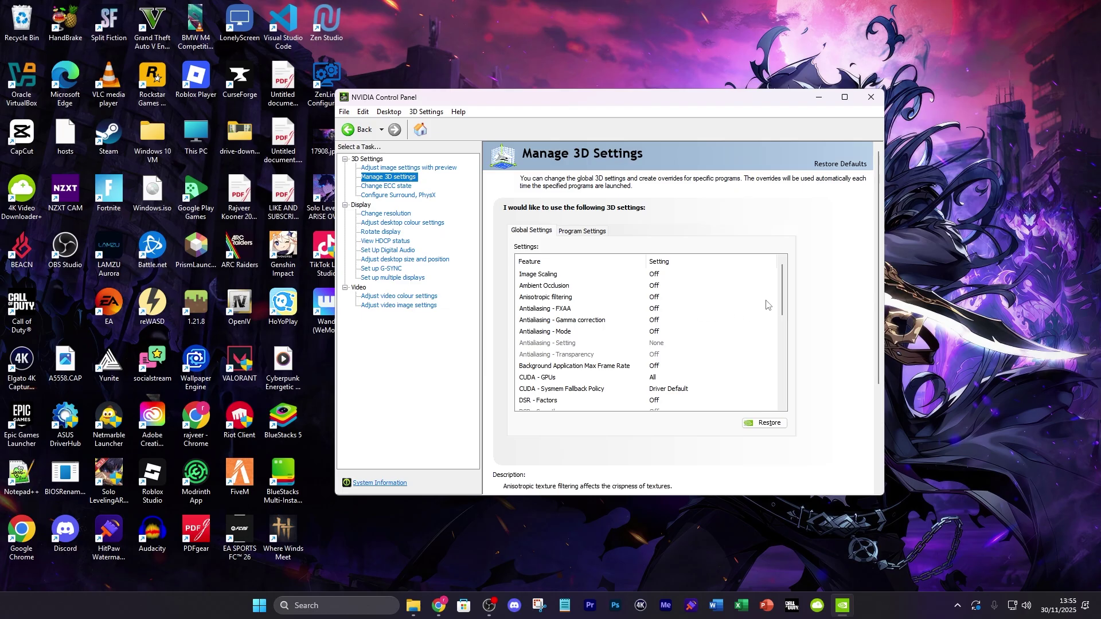
{"action": "left_click_drag", "start_coordinate": [783, 302], "coordinate": [779, 357]}
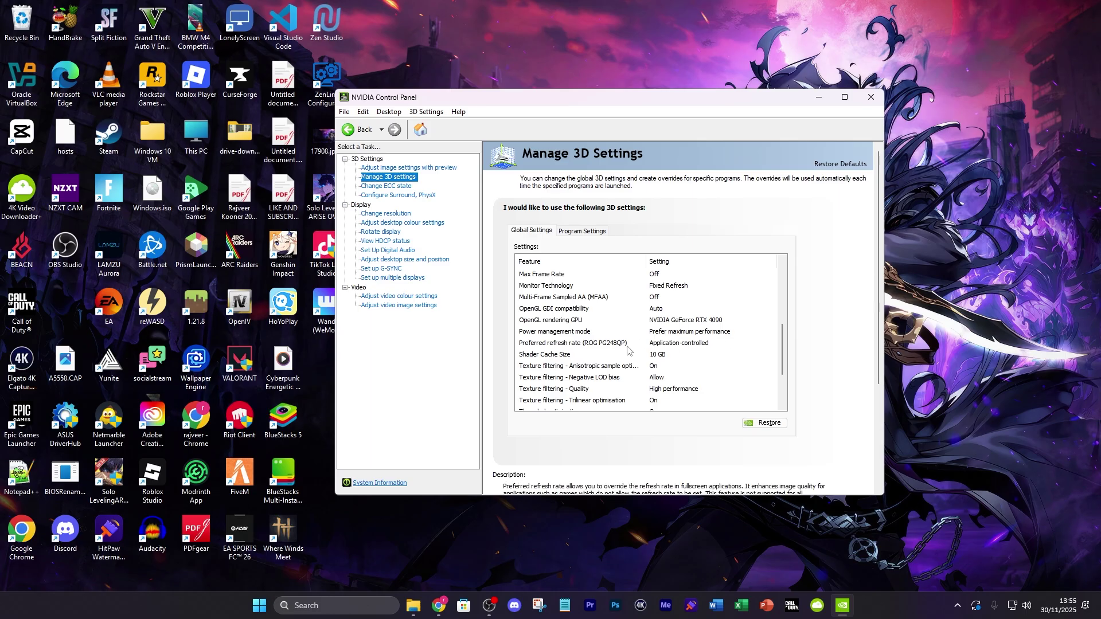
{"action": "scroll", "coordinate": [664, 343], "scroll_direction": "down", "scroll_amount": 1}
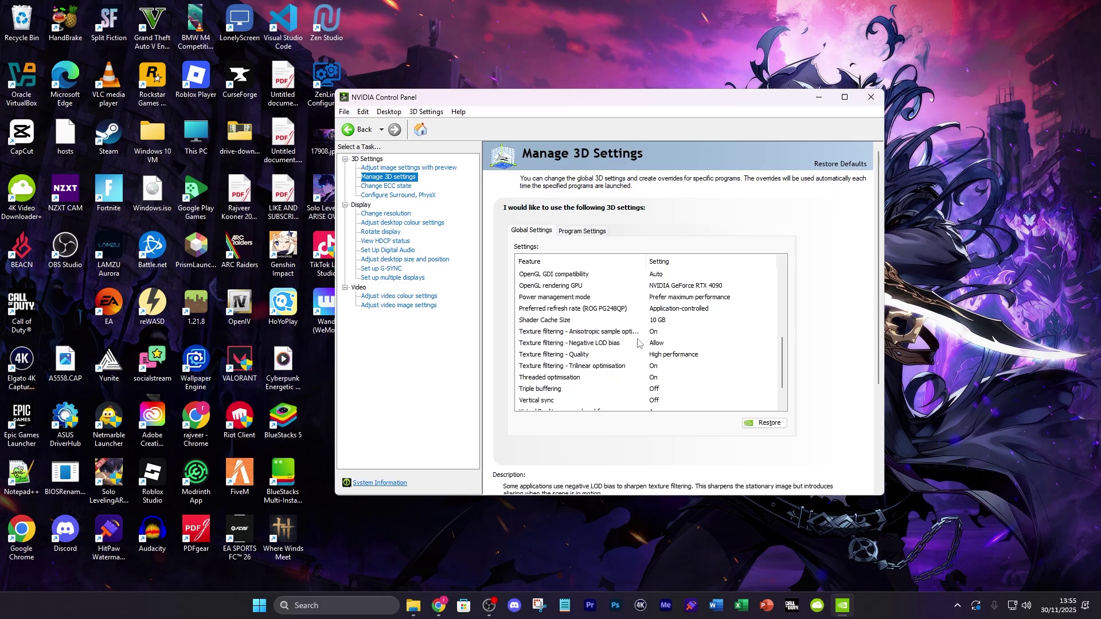
{"action": "scroll", "coordinate": [637, 338], "scroll_direction": "down", "scroll_amount": 1}
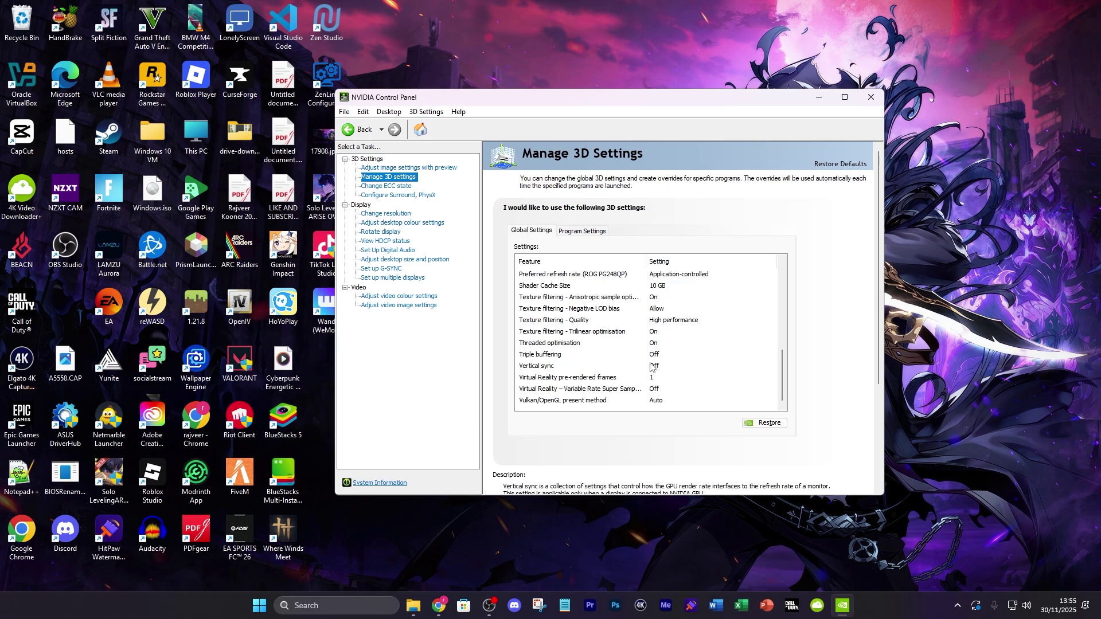
- Examine the resolution and the available refresh rates for the ROG PG248QP display
{"action": "left_click", "coordinate": [396, 213]}
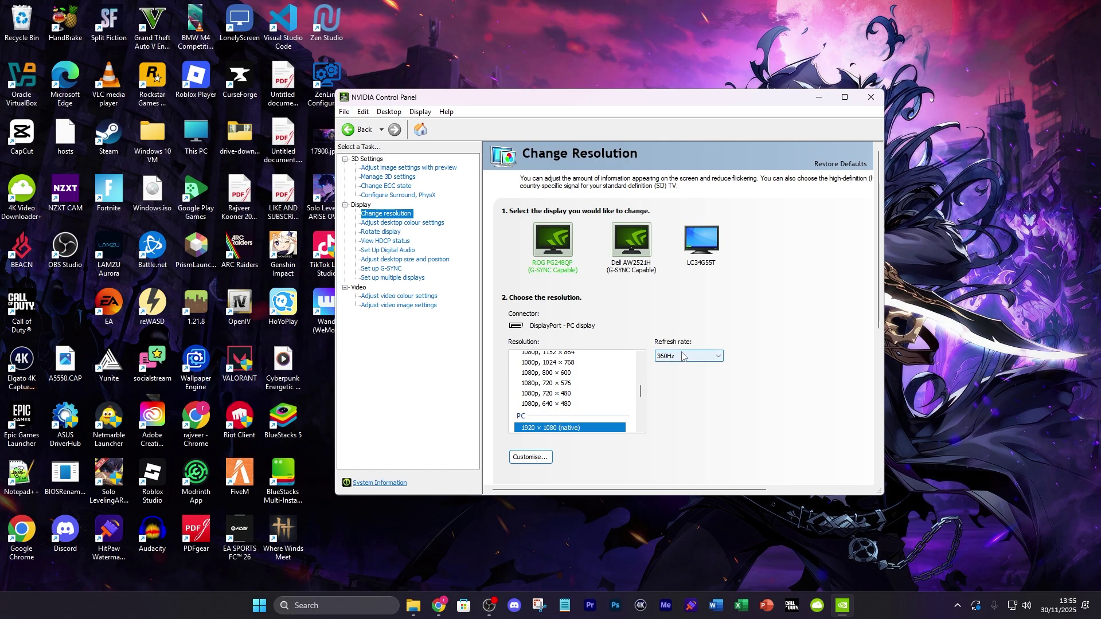
{"action": "left_click", "coordinate": [684, 356]}
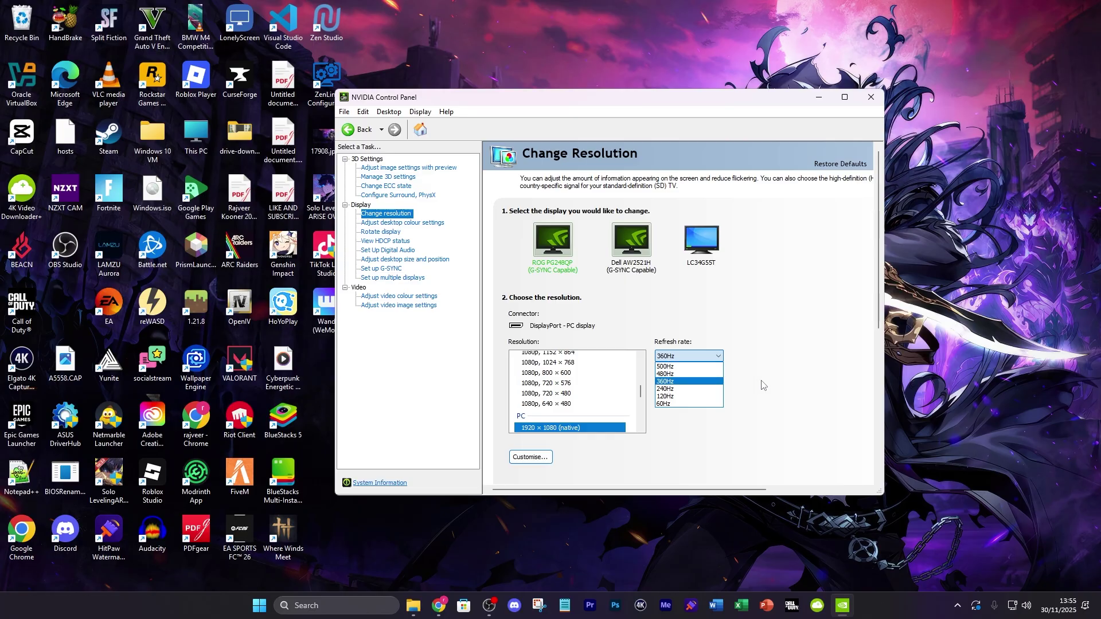
{"action": "left_click", "coordinate": [778, 411]}
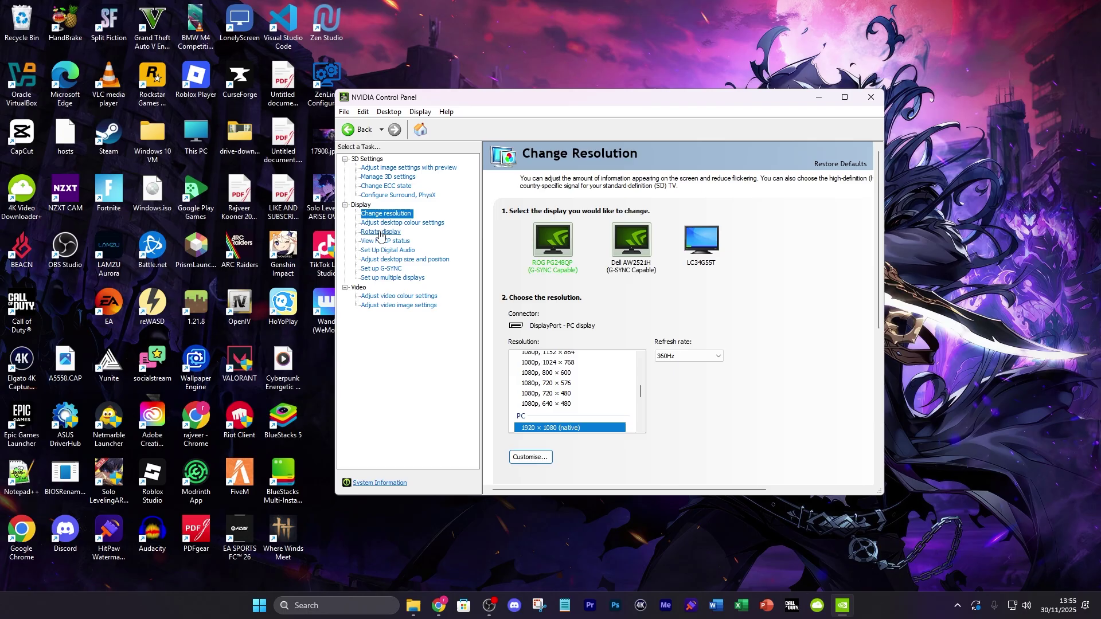
- Review the desktop colour, G-SYNC, multiple-display and video colour settings and close the NVIDIA Control Panel
{"action": "left_click", "coordinate": [401, 223]}
{"action": "scroll", "coordinate": [559, 414], "scroll_direction": "down", "scroll_amount": 2}
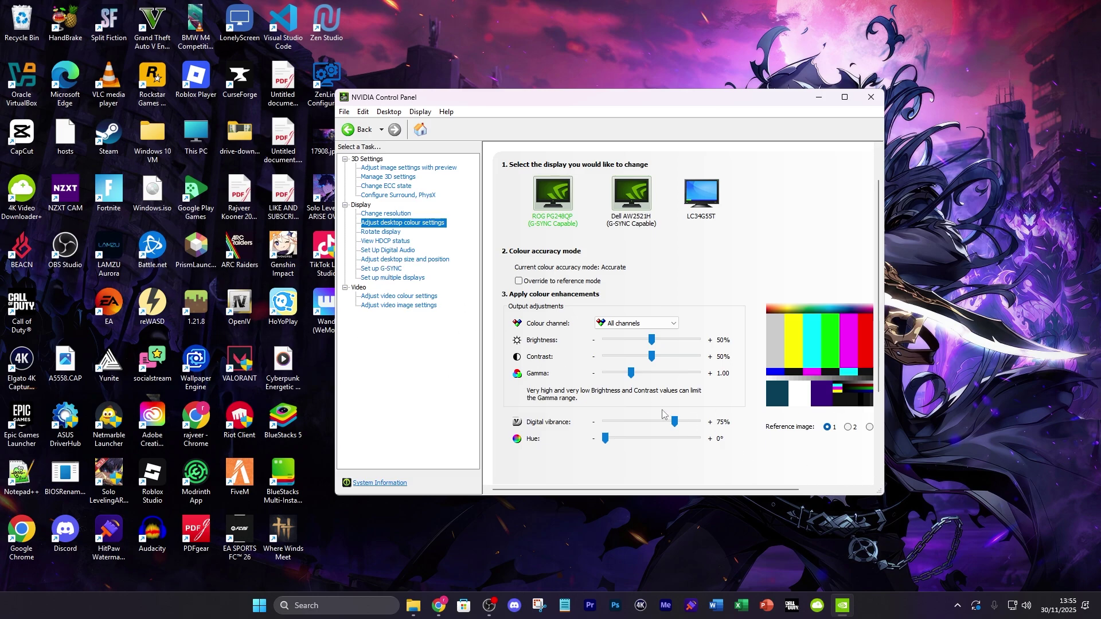
{"action": "left_click", "coordinate": [382, 269]}
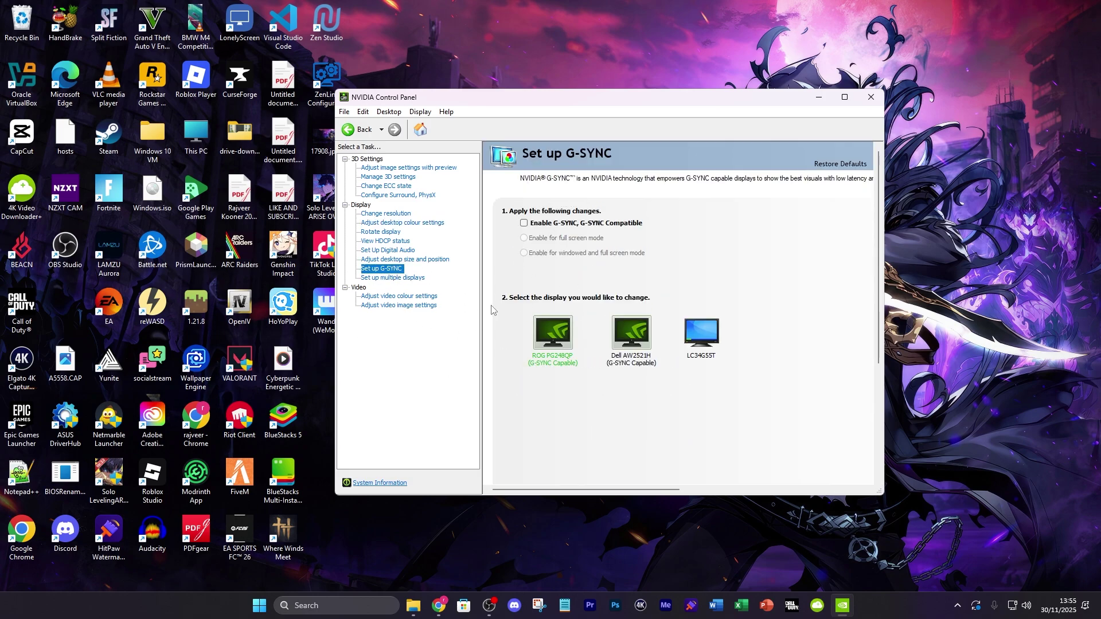
{"action": "left_click", "coordinate": [390, 279]}
{"action": "left_click", "coordinate": [401, 297]}
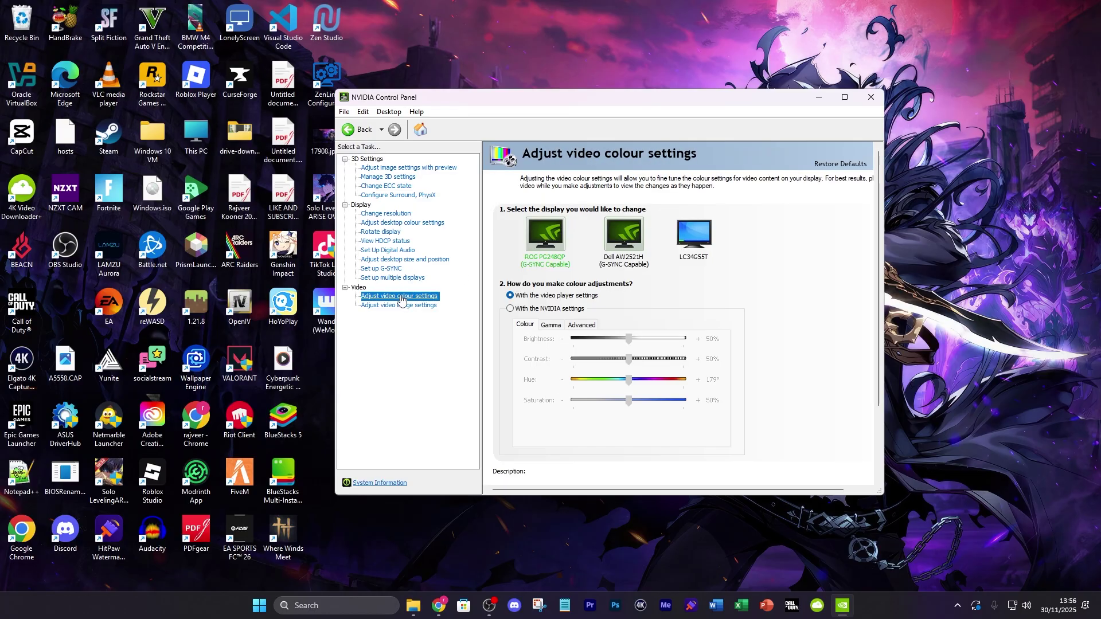
{"action": "left_click", "coordinate": [872, 98]}
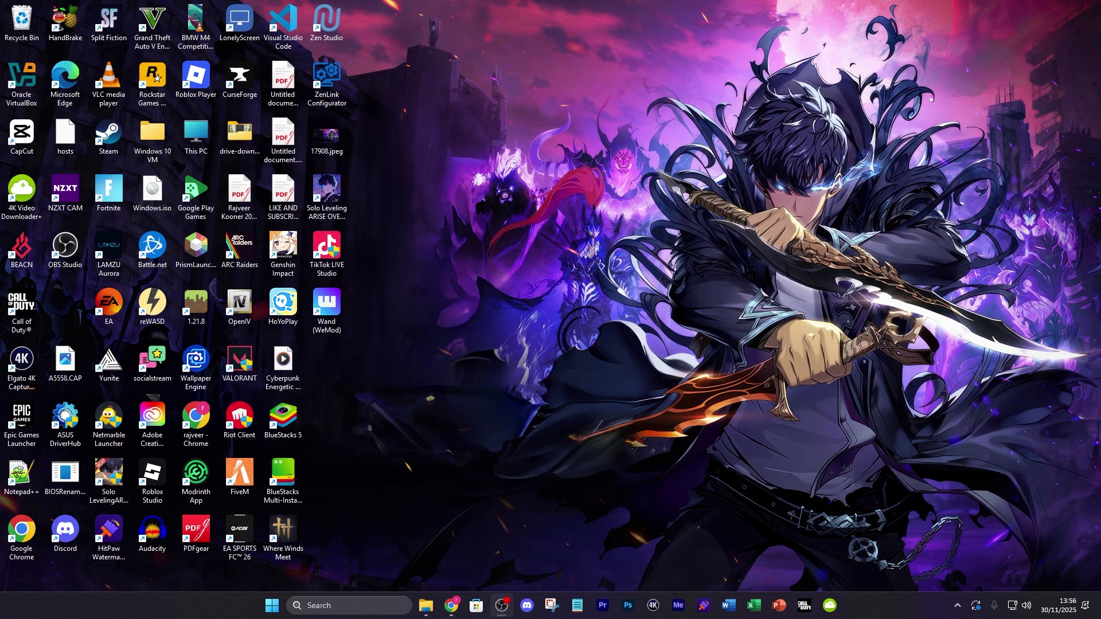